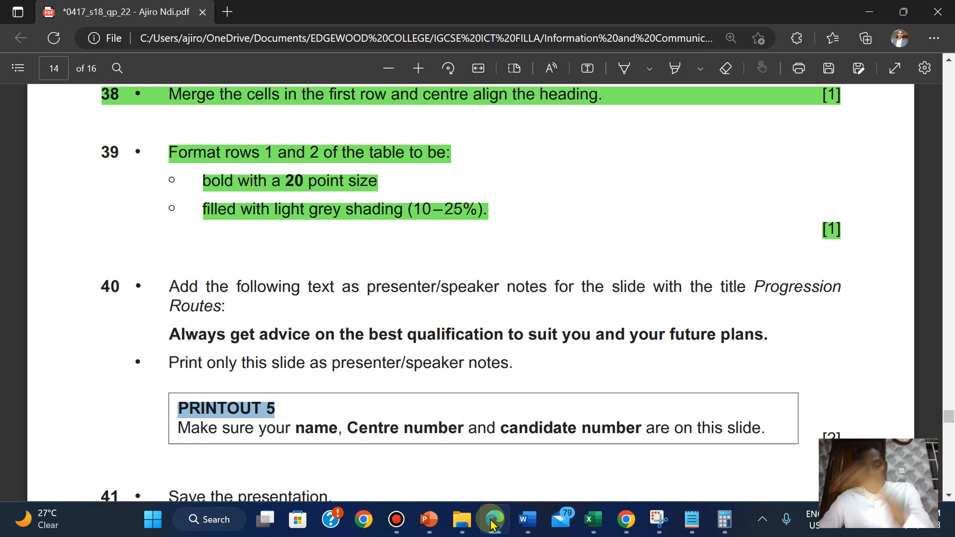
Copy the "PRINTOUT 5" label under question 40 in the exam paper PDF in Edge.
left_click(491, 524)
left_click(490, 525)
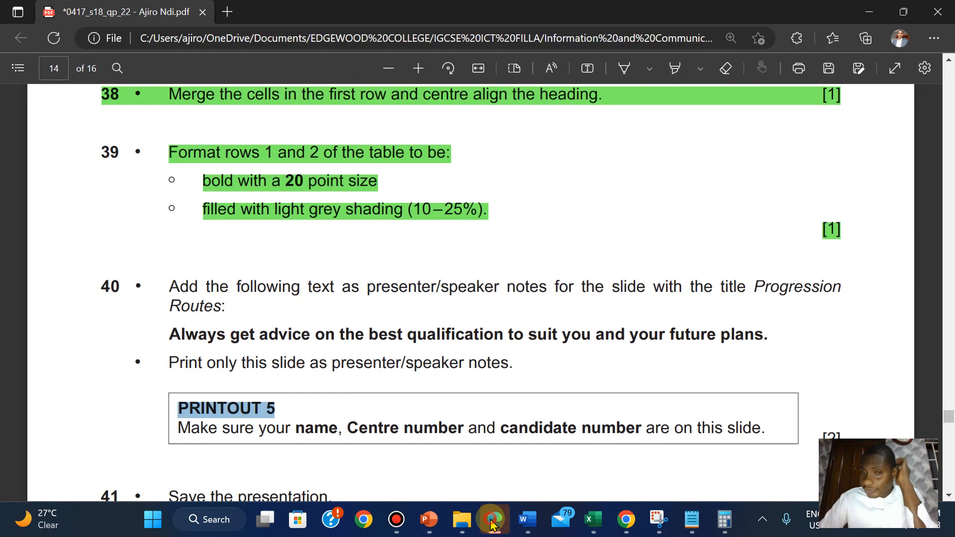
left_click(492, 523)
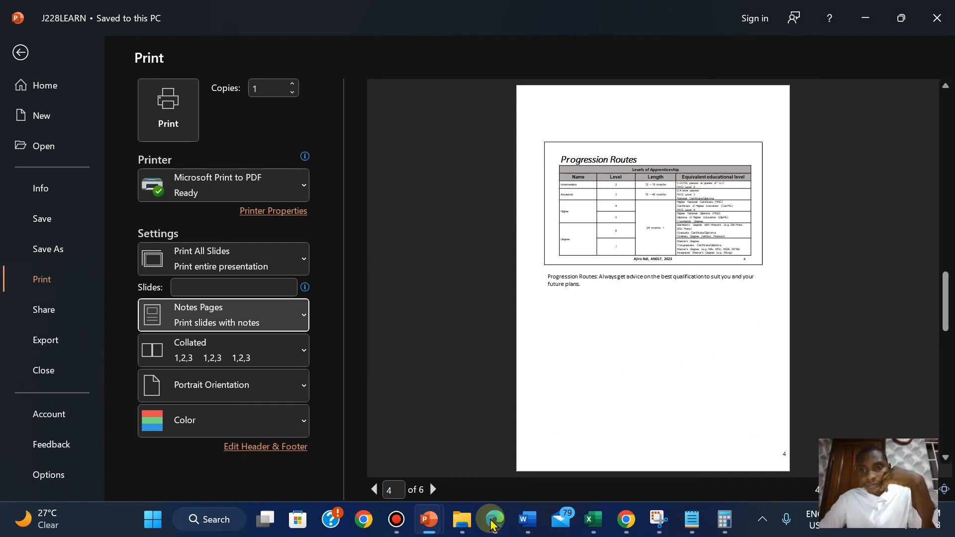
left_click(491, 524)
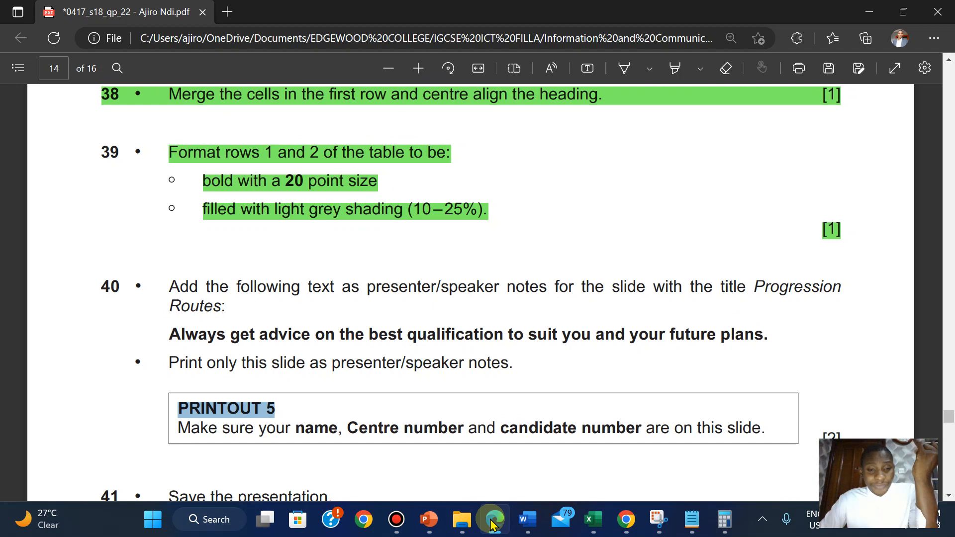
right_click(255, 408)
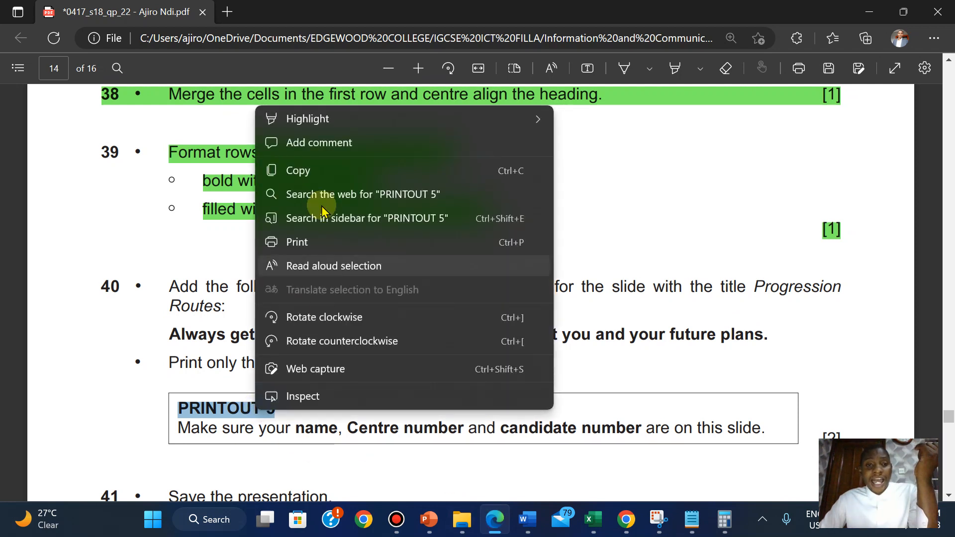
left_click(299, 170)
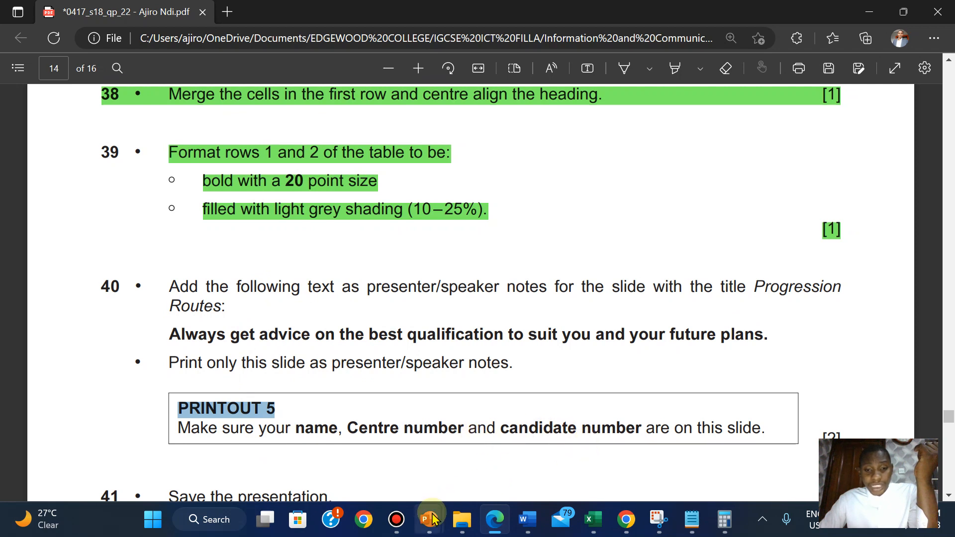
Switch to the J228LEARN presentation in PowerPoint and print it as notes pages with Microsoft Print to PDF.
mouse_move(429, 519)
left_click(520, 455)
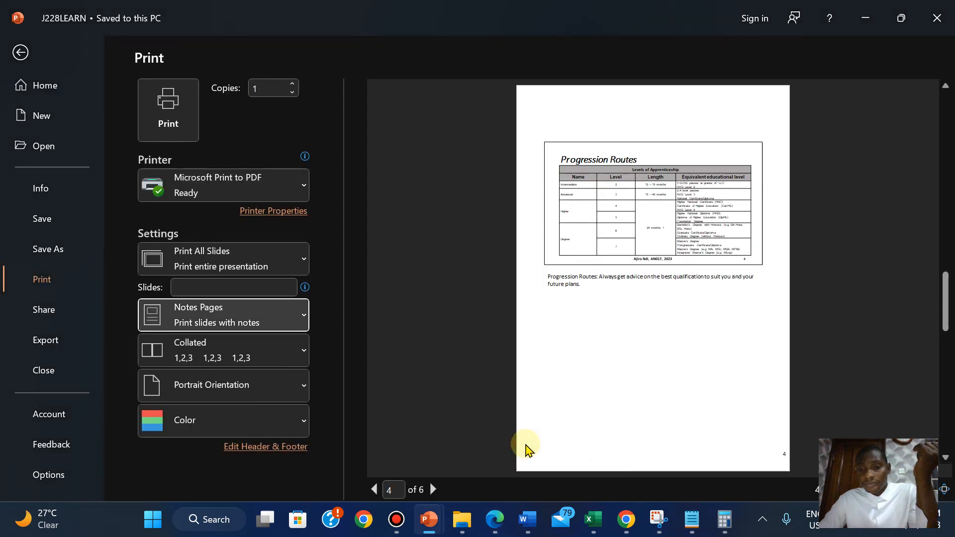
left_click(186, 102)
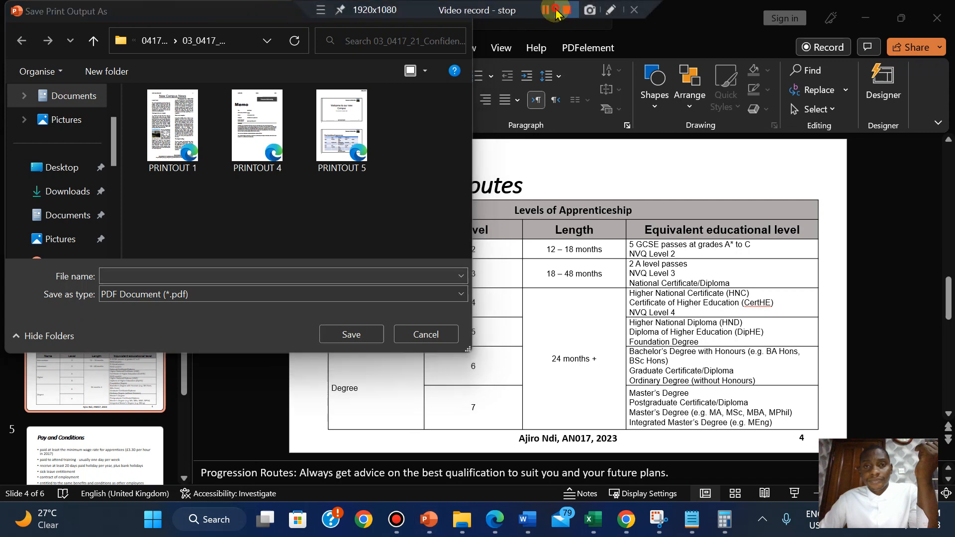
left_click(567, 10)
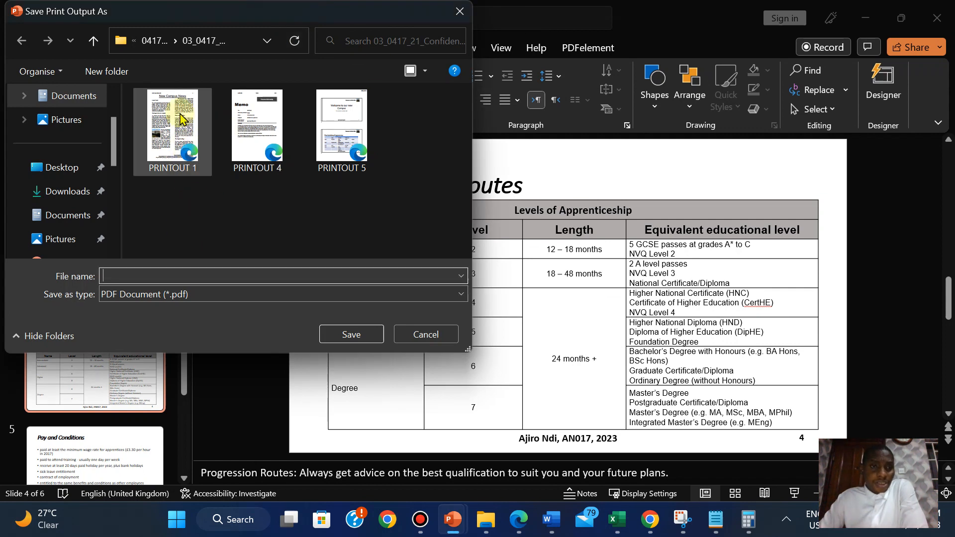
Set the print output location to 06_0417_22_Confidential Source Files 2018, inside 0417_s18_sf_22 under 2018 May-June.
left_click(158, 40)
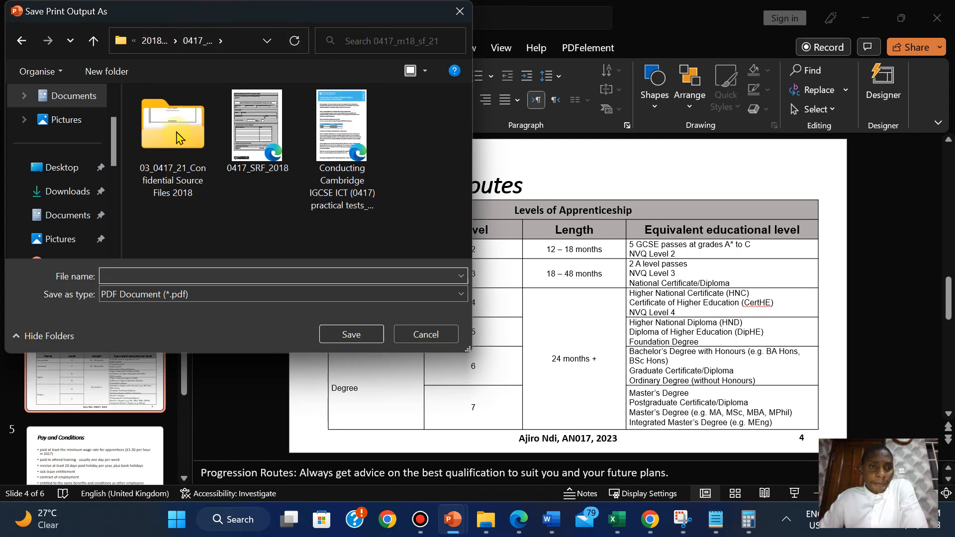
left_click(155, 41)
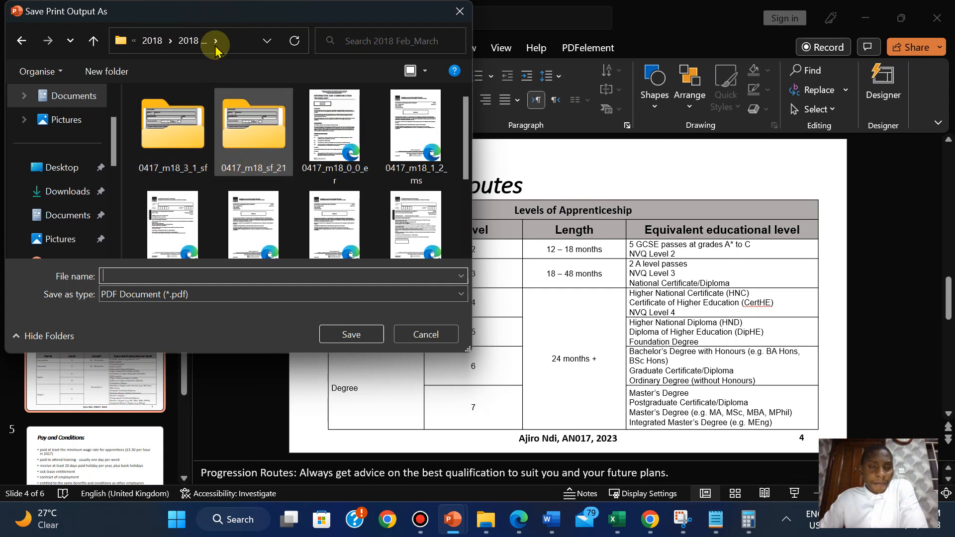
left_click(235, 110)
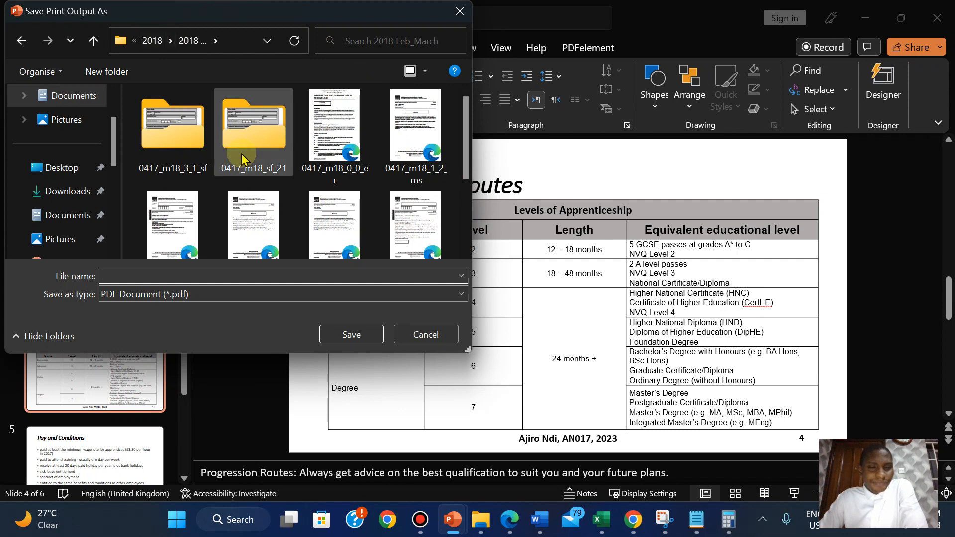
left_click(154, 44)
double_click(282, 136)
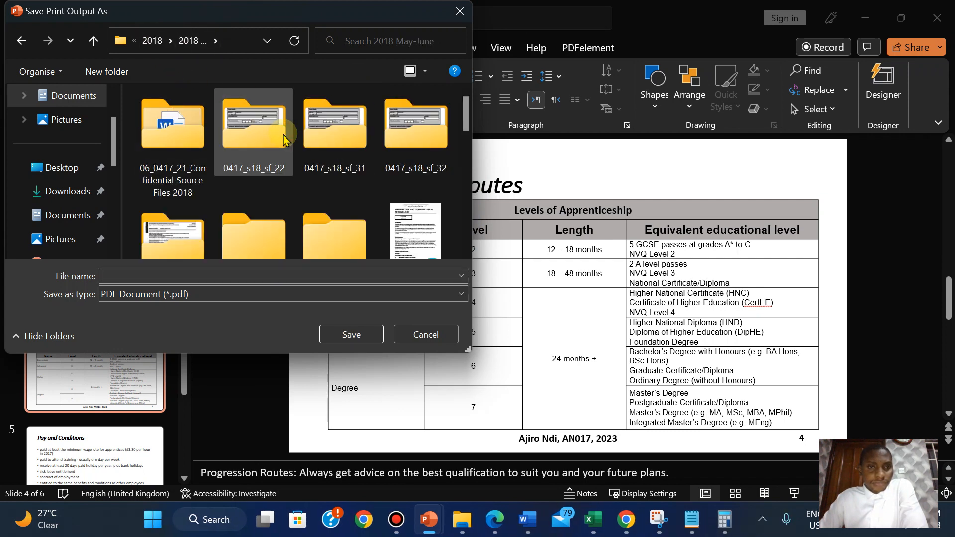
double_click(260, 143)
left_click(179, 136)
double_click(179, 135)
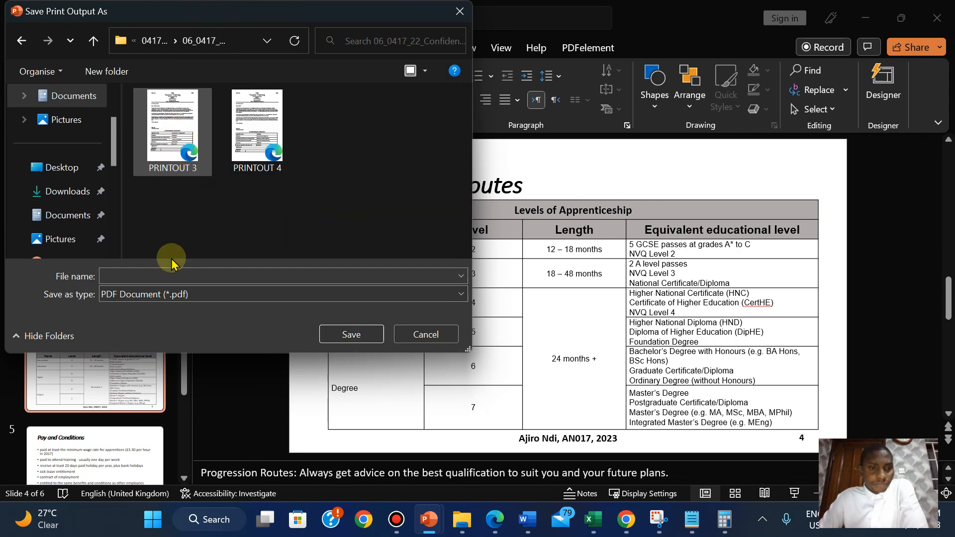
Name the print output PRINTOUT 5 and save it as a PDF in the 06_0417_22 source files folder.
left_click(155, 275)
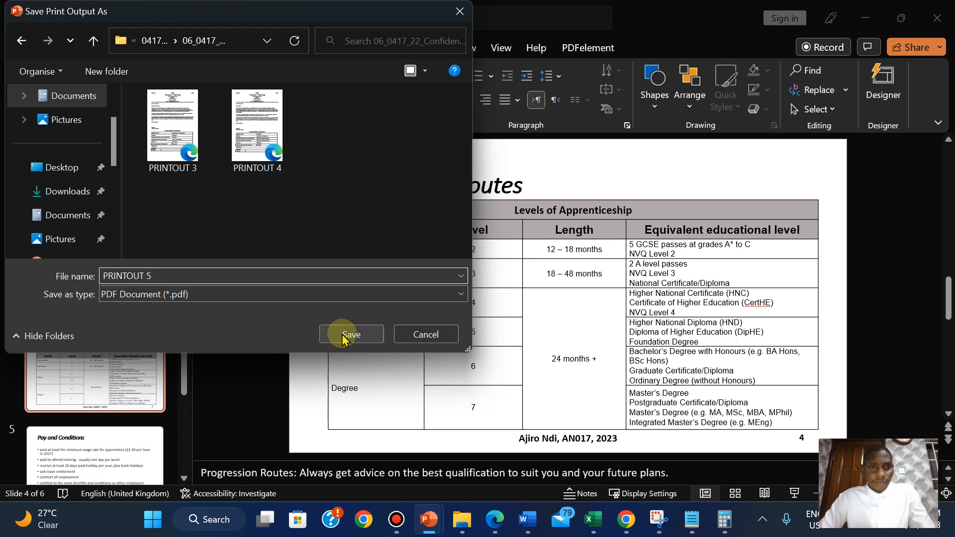
left_click(151, 41)
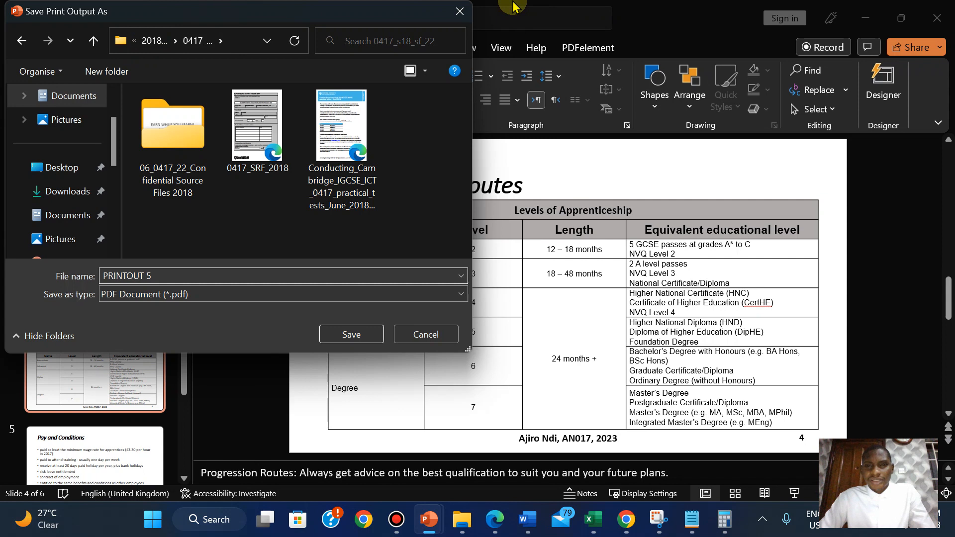
mouse_move(515, 7)
left_click(546, 10)
left_click(545, 10)
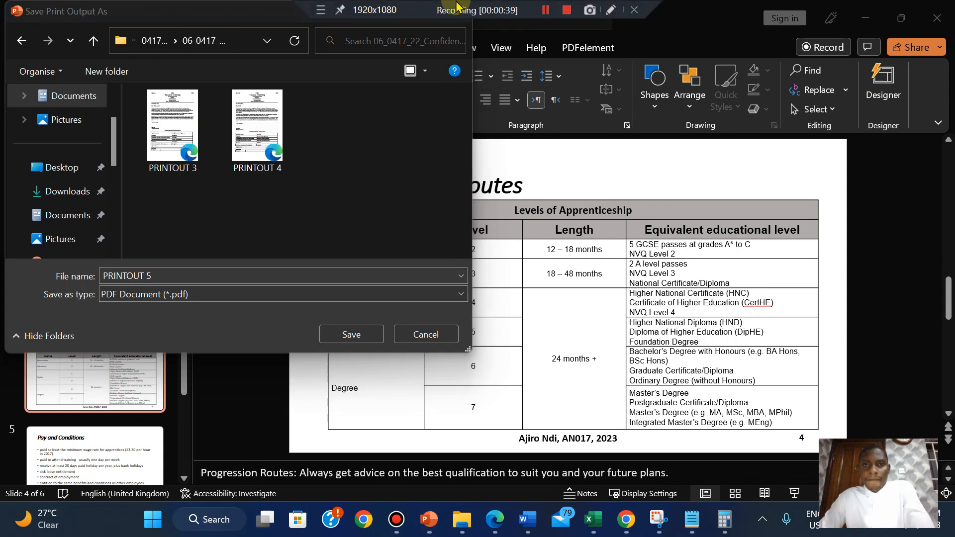
left_click(339, 334)
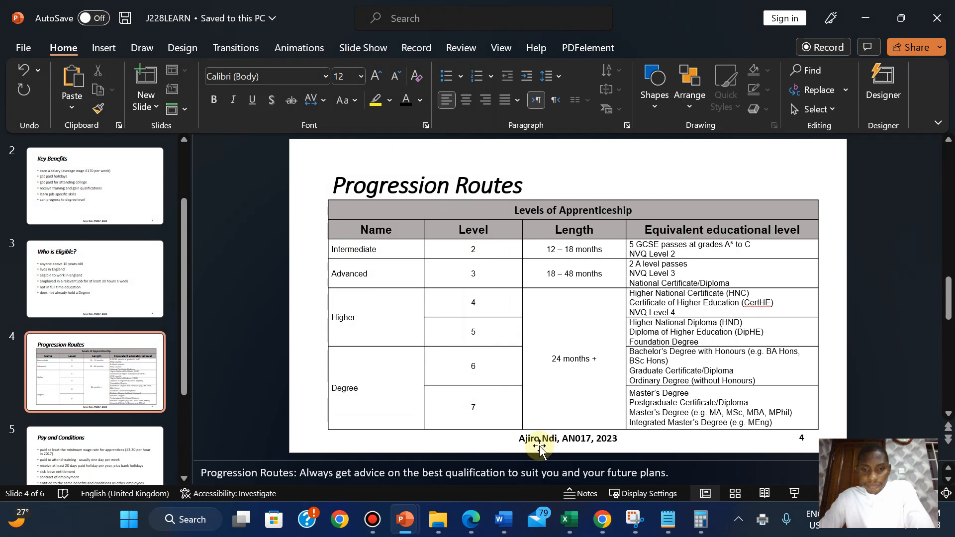
Switch to the exam paper in Edge and highlight all of question 40, including the PRINTOUT 5 box, in green.
left_click(475, 524)
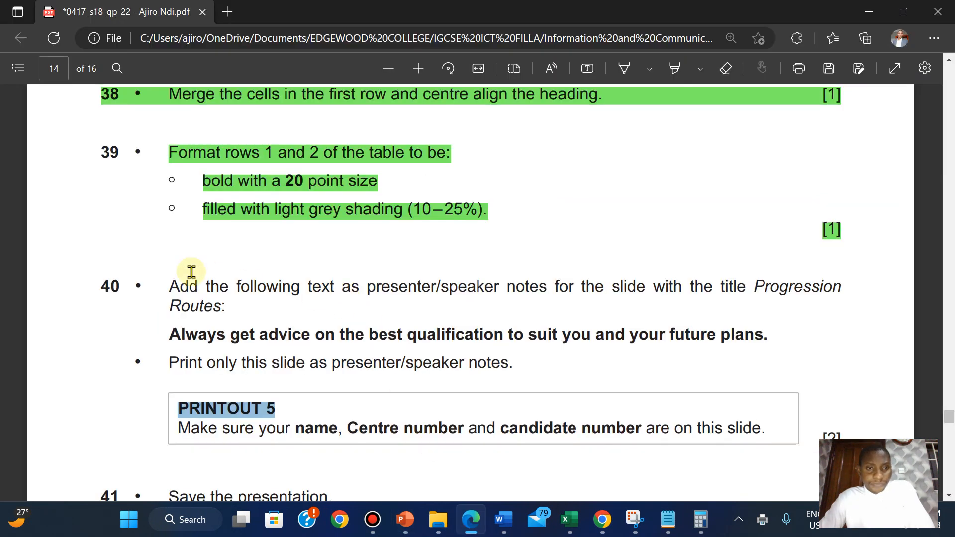
left_click_drag(168, 287, 848, 434)
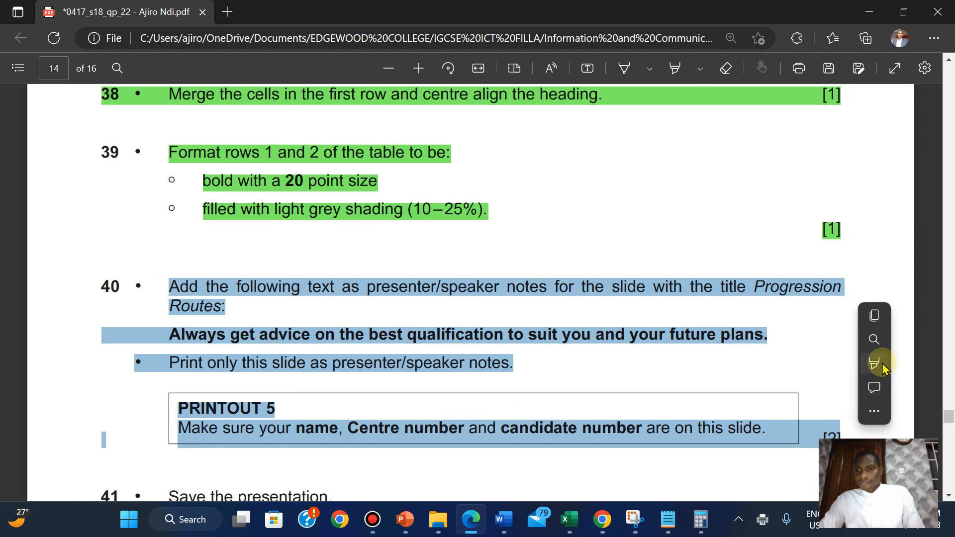
mouse_move(874, 363)
left_click(747, 387)
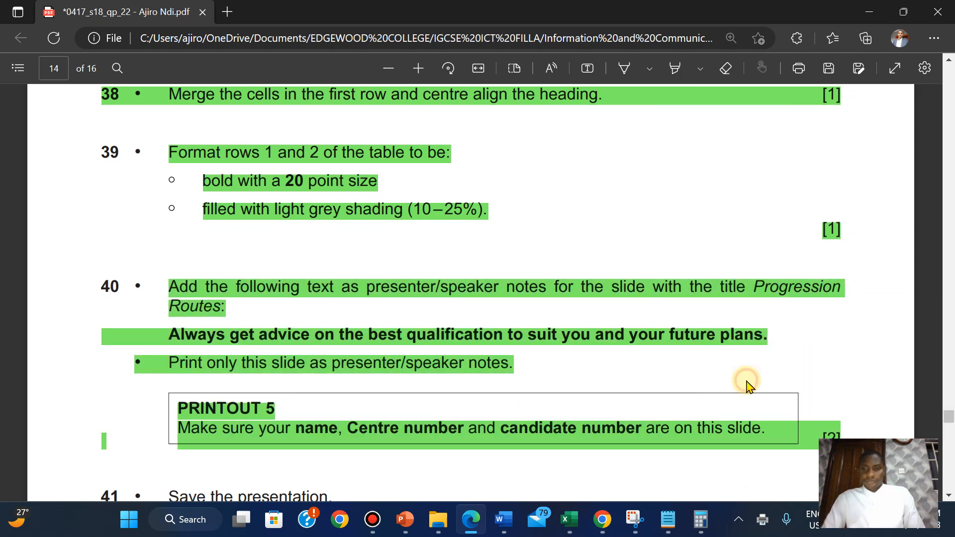
Read question 41, switch to J228LEARN in PowerPoint and set its print layout to handouts with 2 slides per page.
scroll(749, 386, "down", 5)
scroll(749, 385, "down", 2)
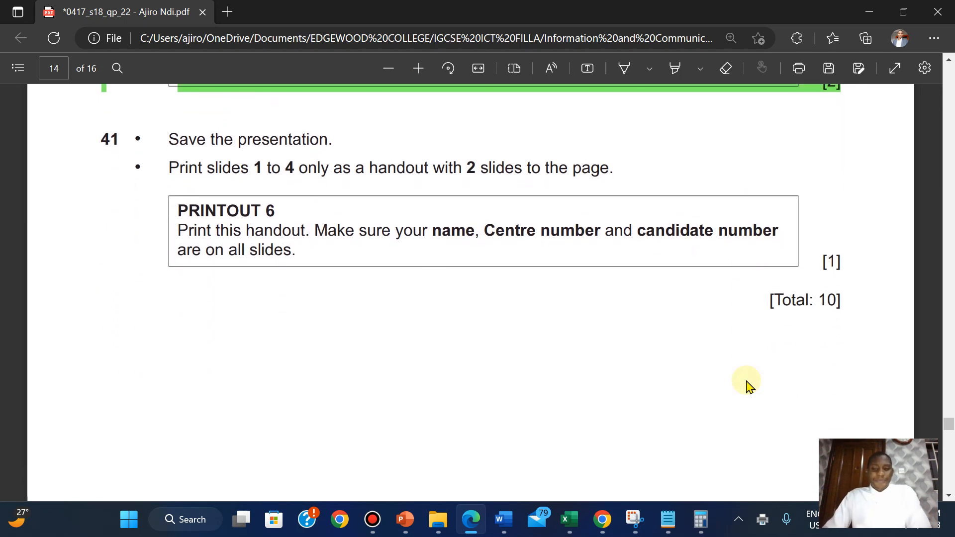
scroll(746, 384, "up", 1)
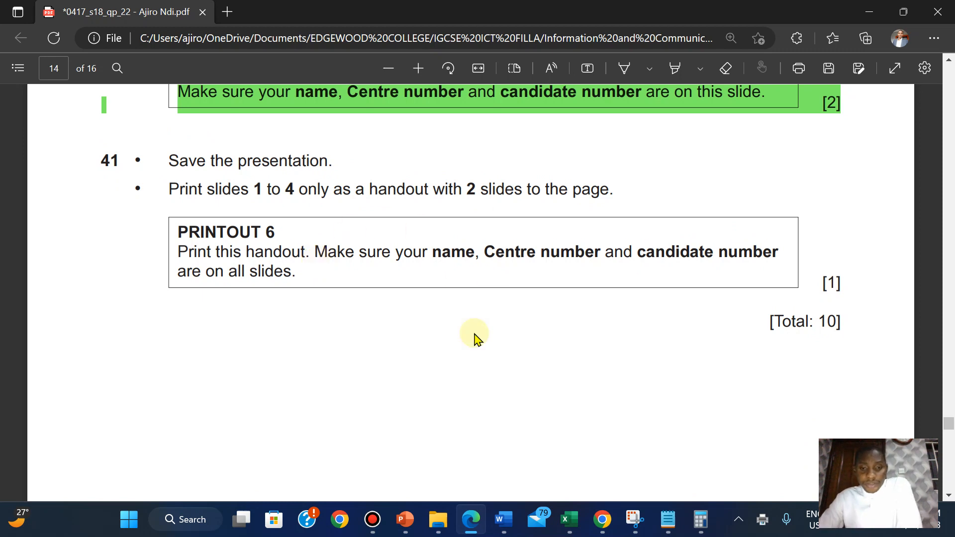
mouse_move(405, 519)
left_click(470, 438)
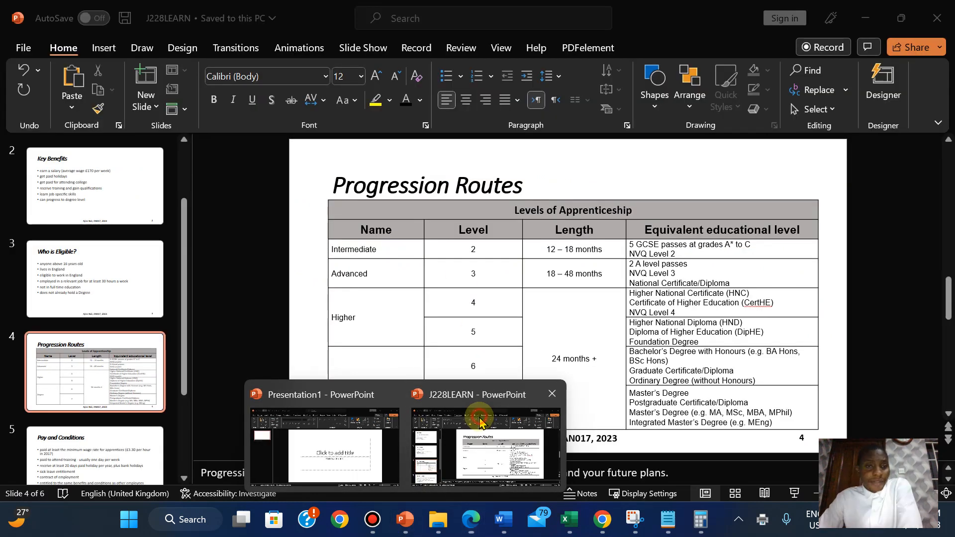
left_click(20, 48)
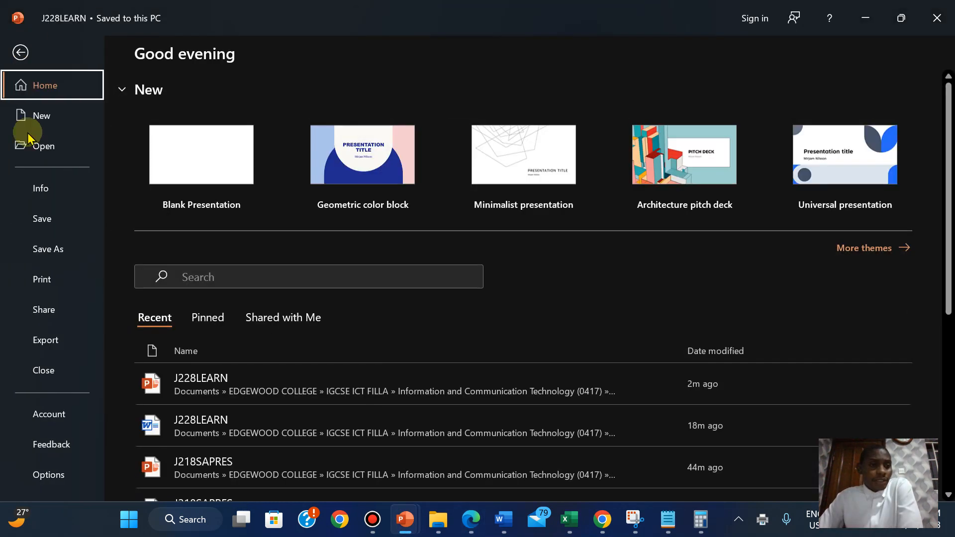
left_click(35, 278)
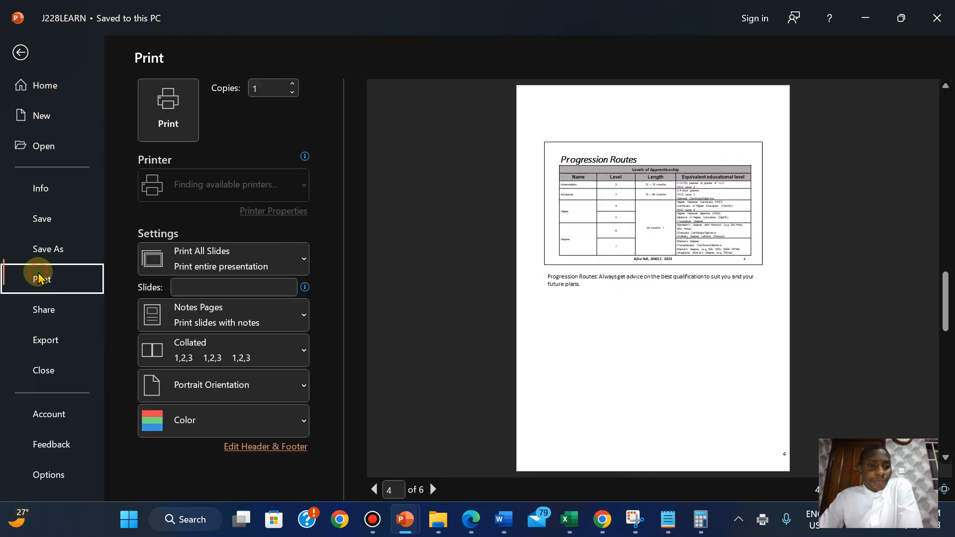
left_click(239, 311)
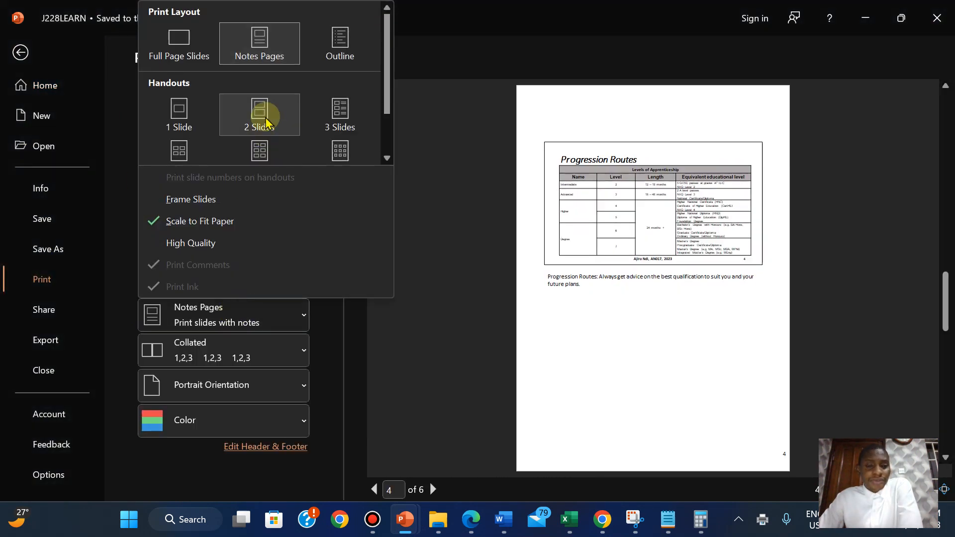
left_click(280, 119)
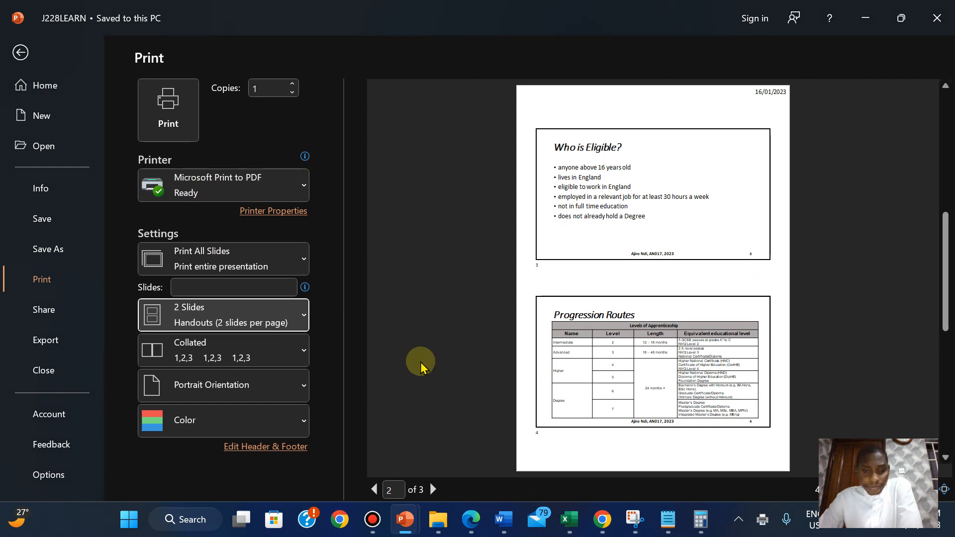
Recheck question 41 in the exam paper and limit the handout's print range to slides 1-4.
left_click(471, 531)
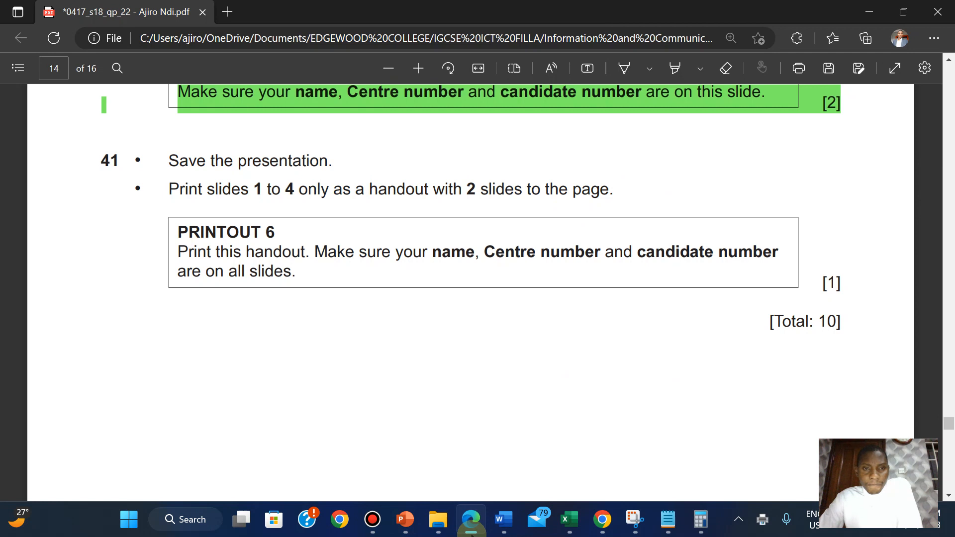
left_click(471, 532)
left_click(220, 287)
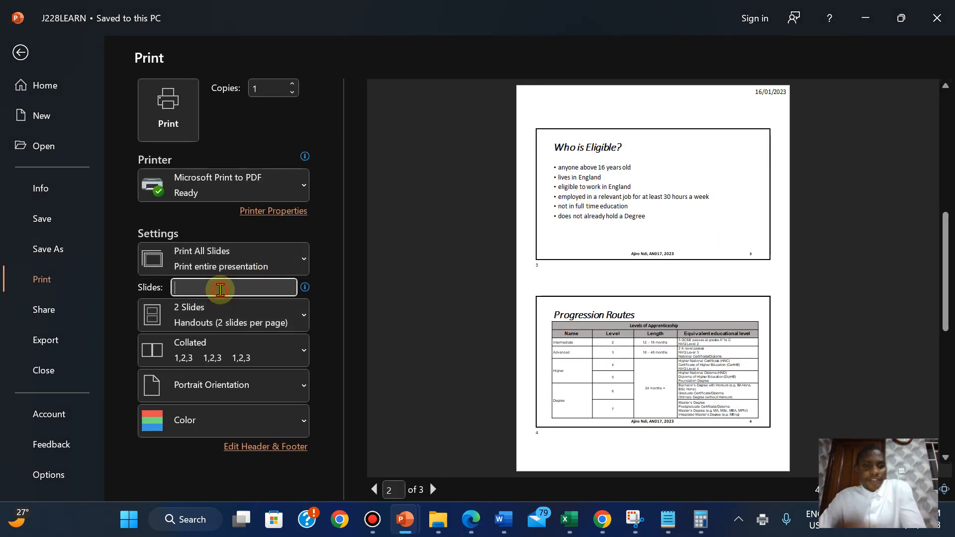
type("1-4")
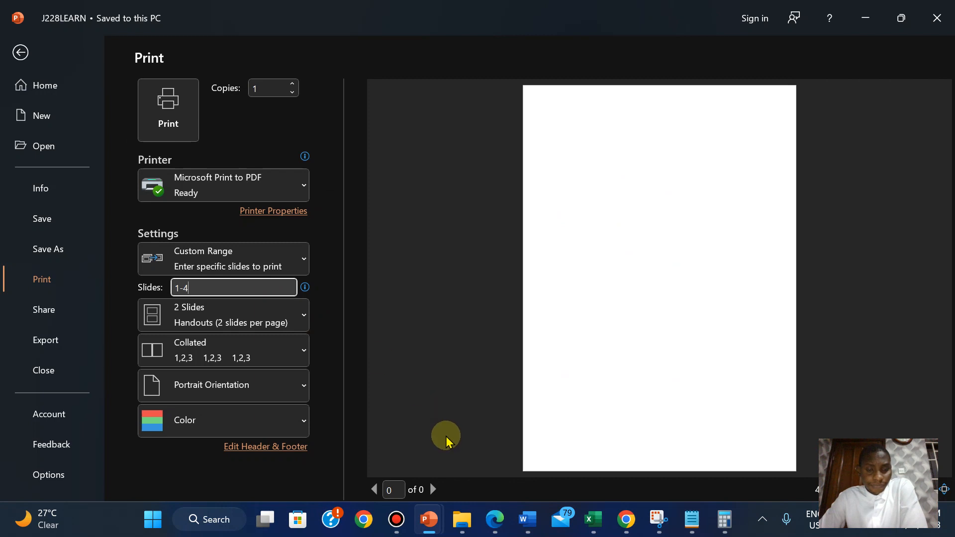
left_click(388, 391)
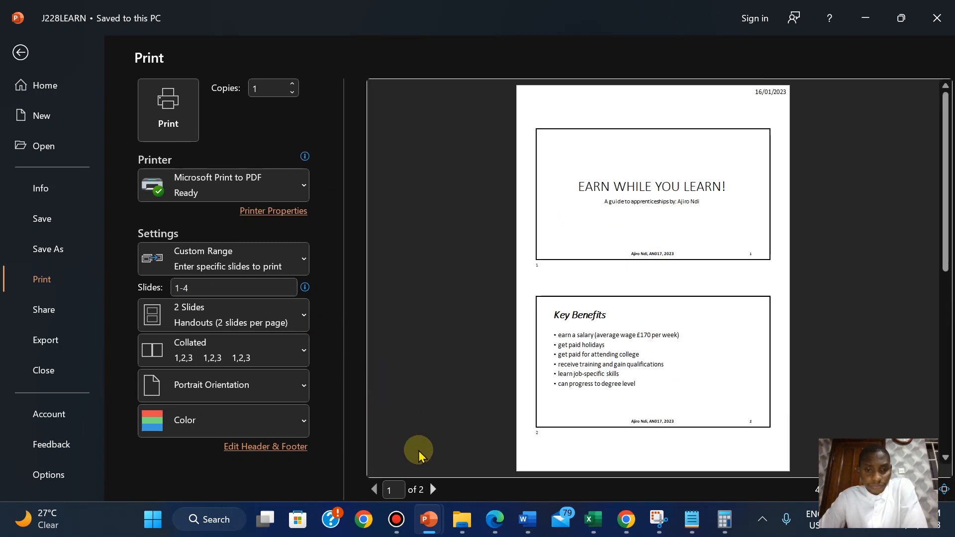
Review both pages of the handout print preview and compare them with question 41 in the exam paper.
left_click(431, 489)
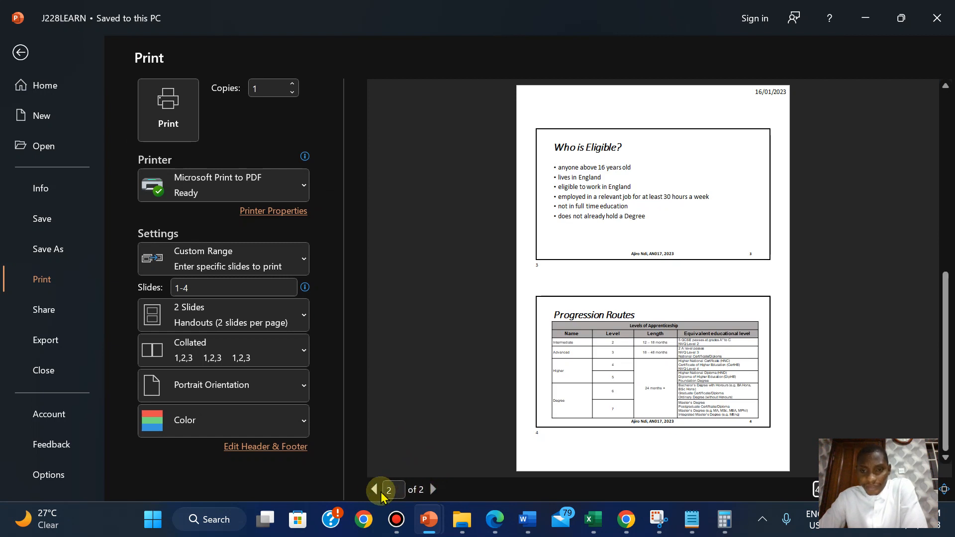
left_click(374, 490)
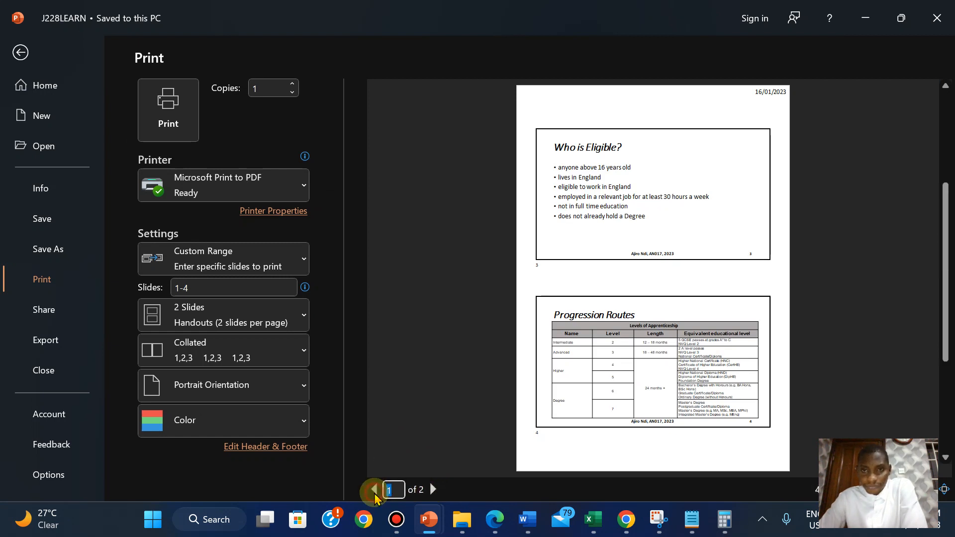
left_click(495, 520)
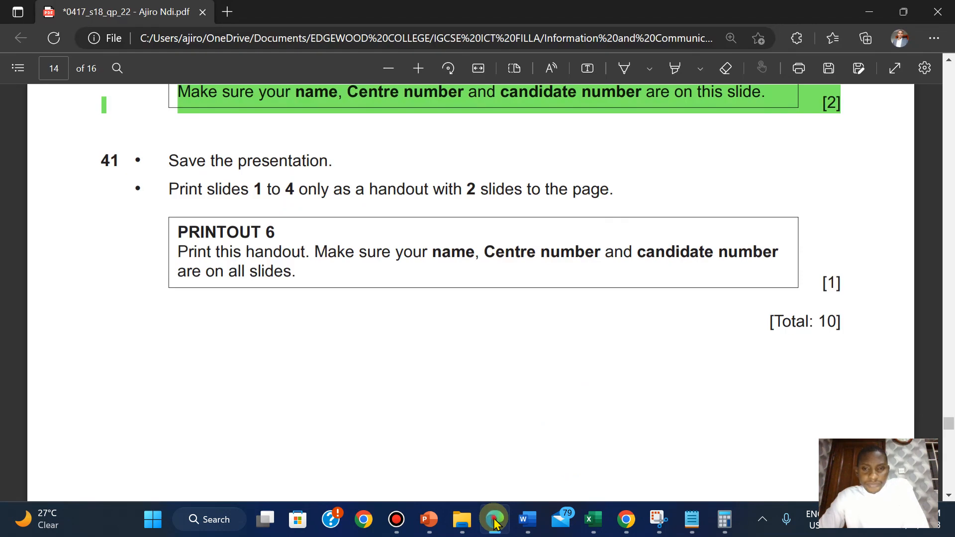
left_click(494, 521)
left_click(495, 520)
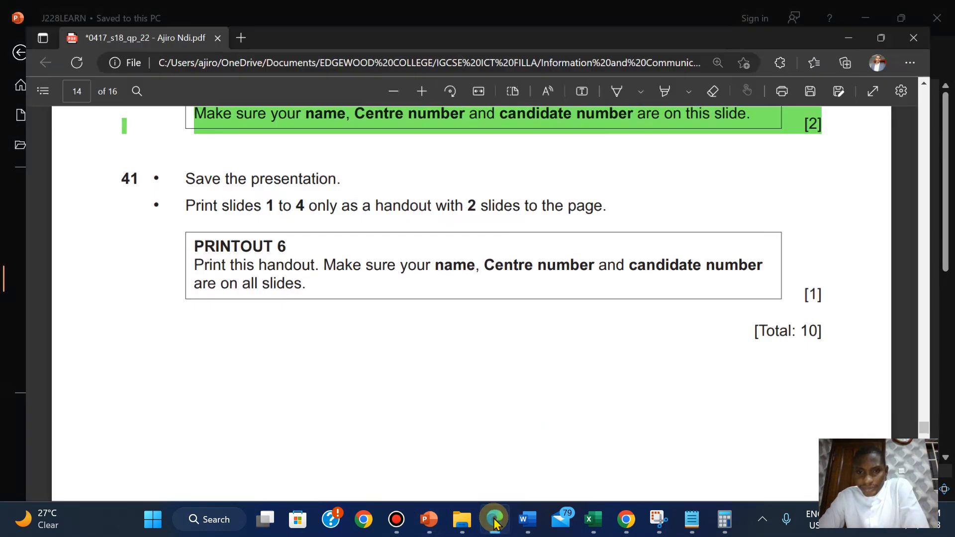
Recheck the PRINTOUT 6 requirements of question 41, and enlarge the handout print preview to inspect the candidate details on its first page.
left_click(495, 520)
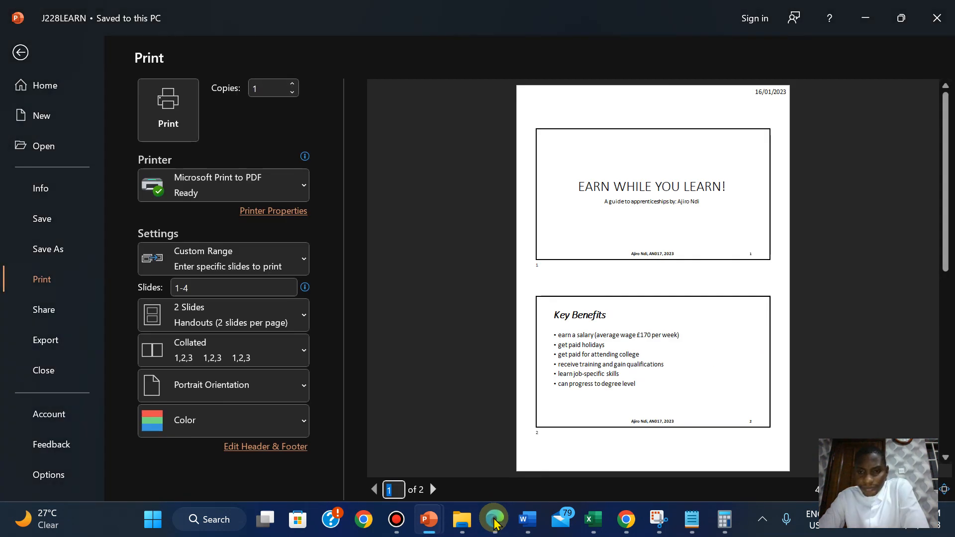
left_click(495, 520)
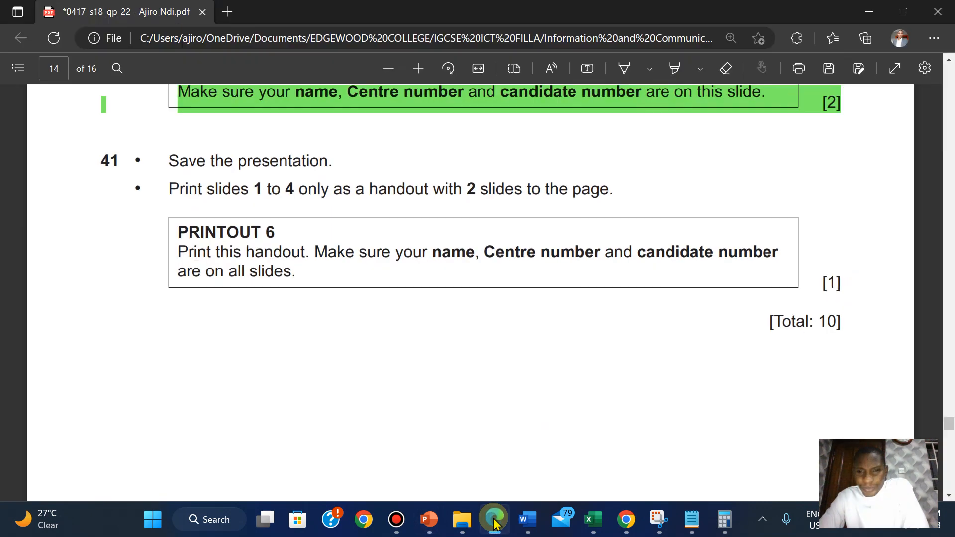
left_click(495, 520)
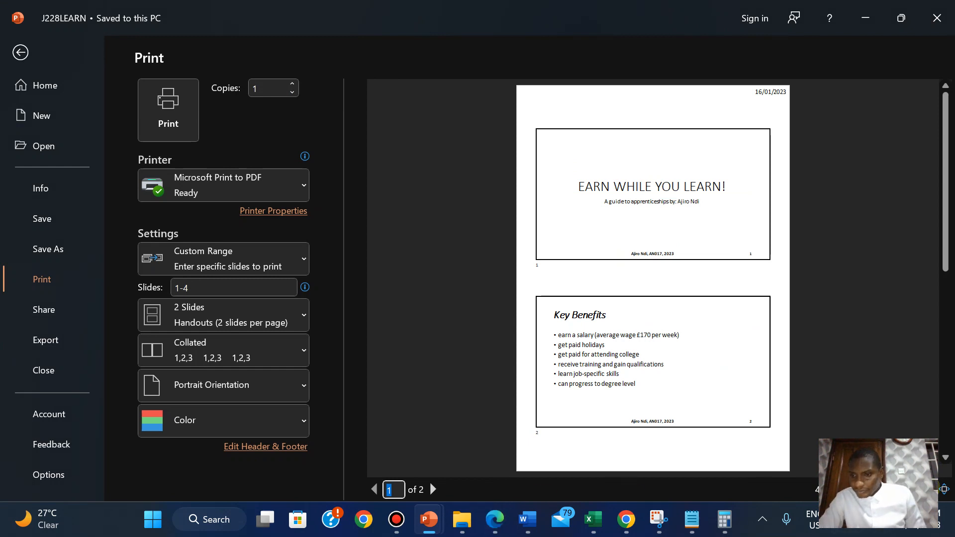
left_click(926, 488)
left_click(925, 488)
left_click(926, 489)
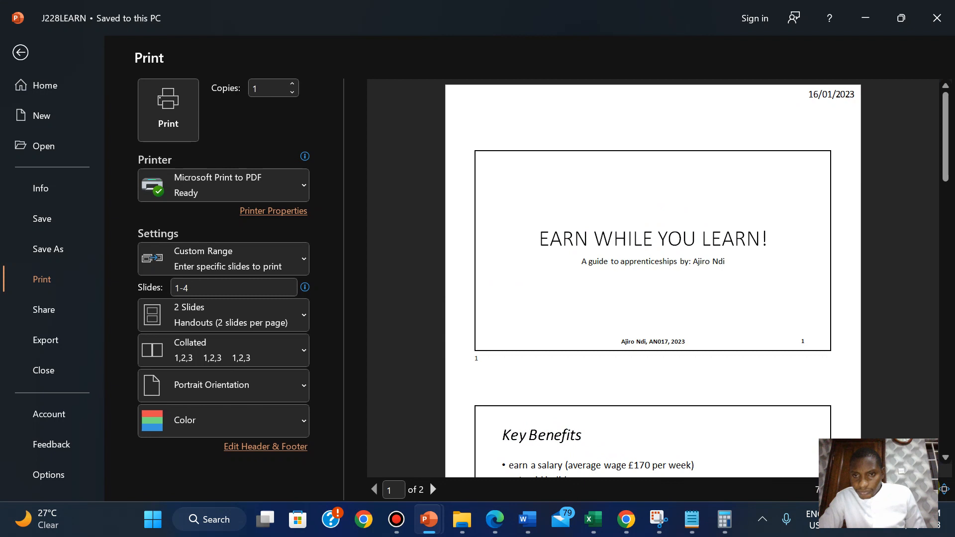
left_click(844, 489)
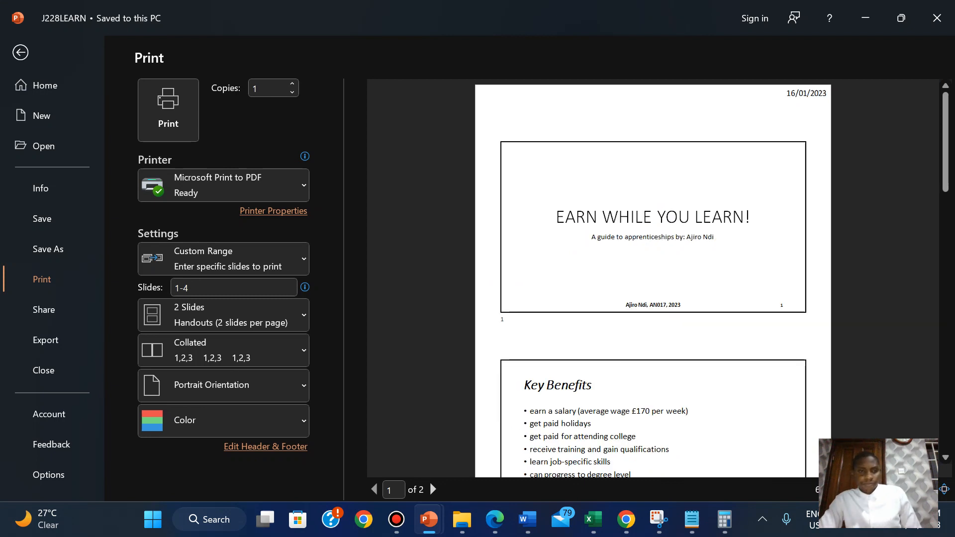
Print the handout to PDF and save it as PRINTOUT 6, checking the required file name in the exam paper.
left_click(169, 107)
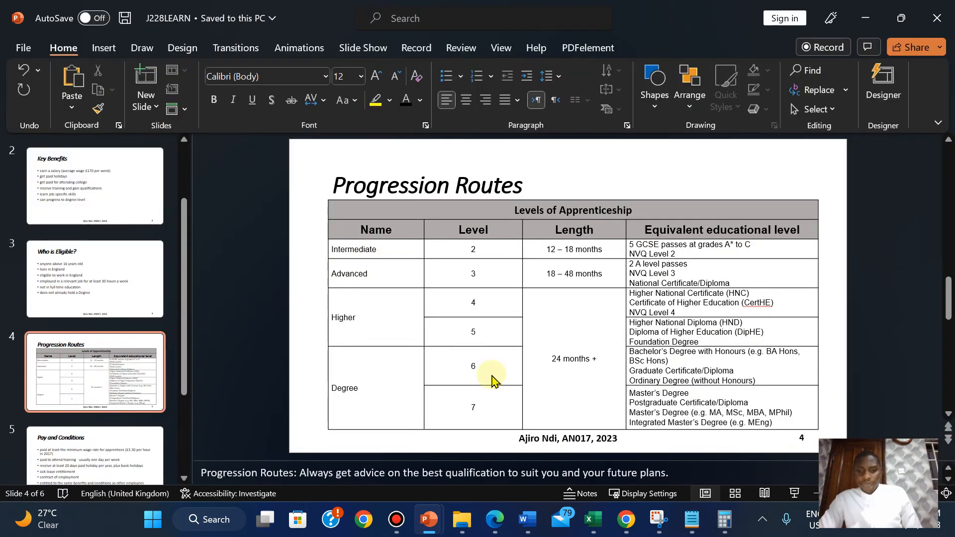
left_click(495, 518)
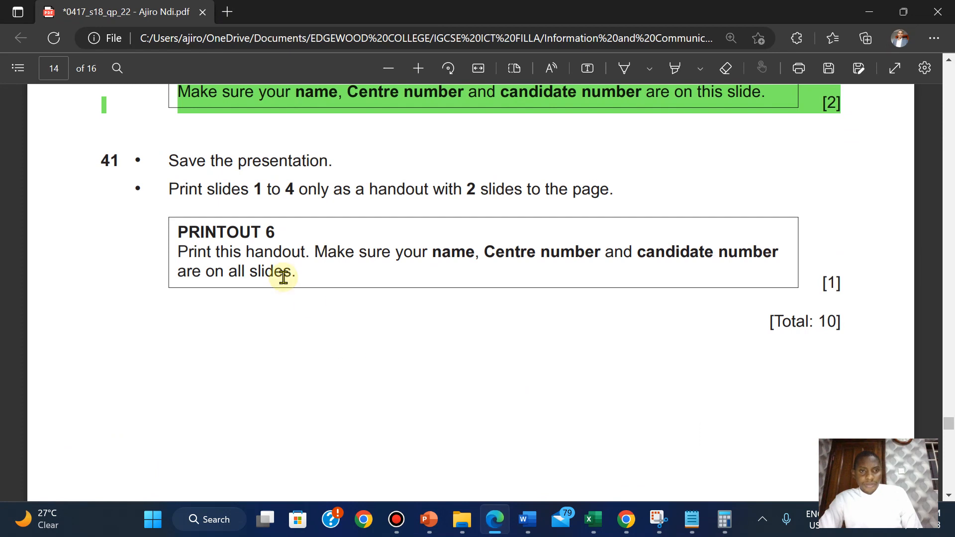
left_click_drag(181, 232, 275, 233)
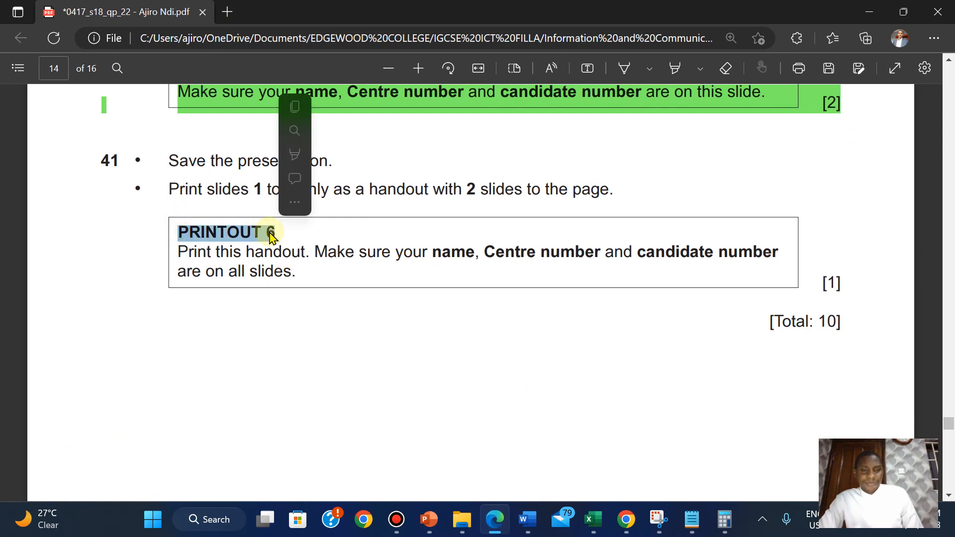
mouse_move(286, 115)
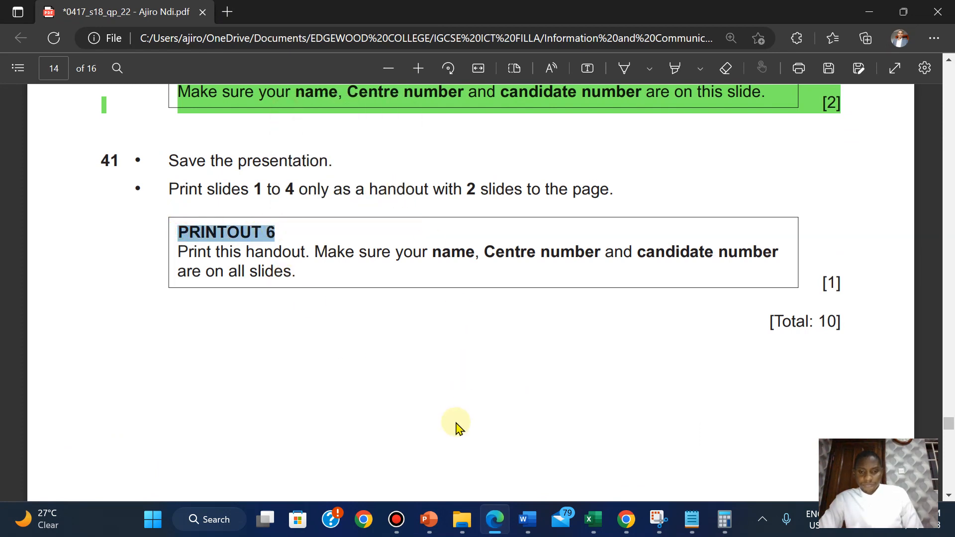
mouse_move(429, 519)
left_click(451, 488)
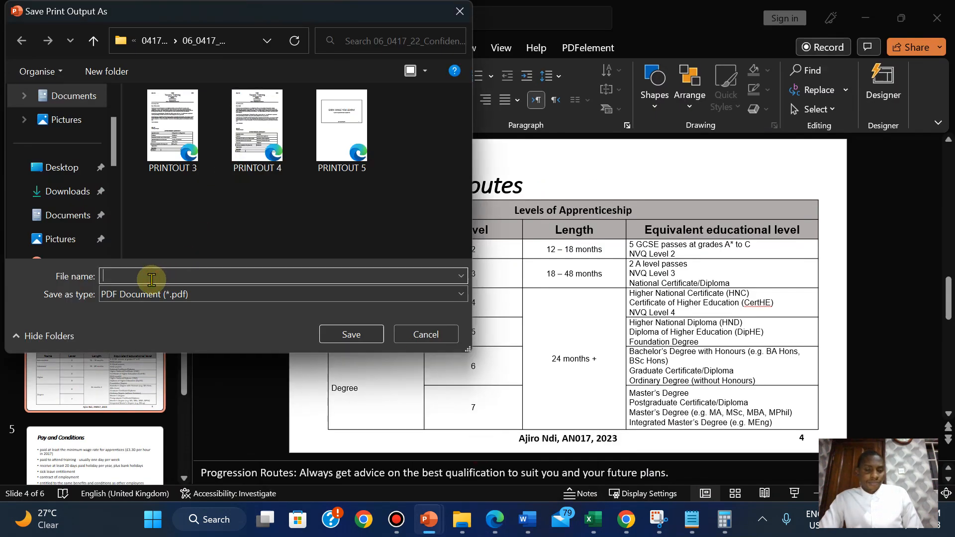
left_click(350, 335)
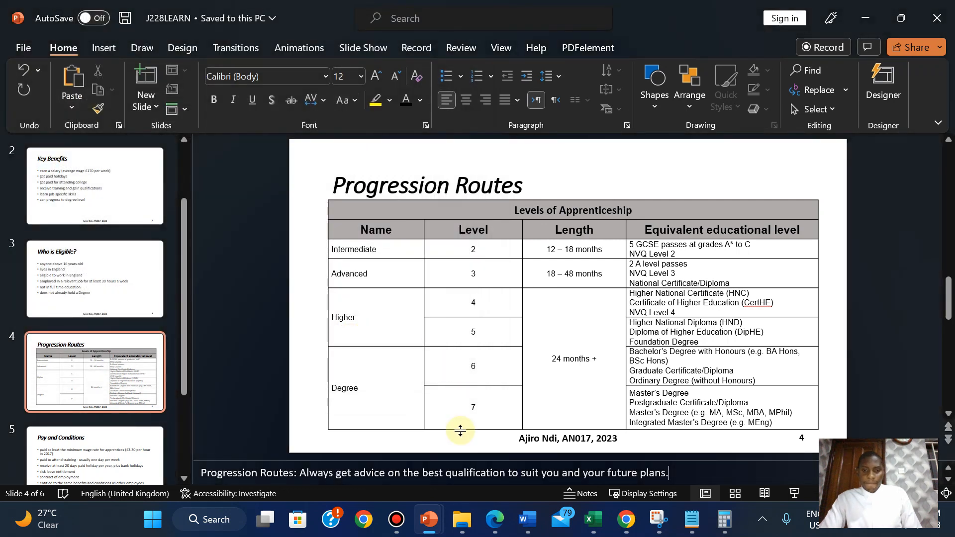
Switch to the exam paper in Edge and highlight all of question 41, including the PRINTOUT 6 box, in green.
left_click(507, 528)
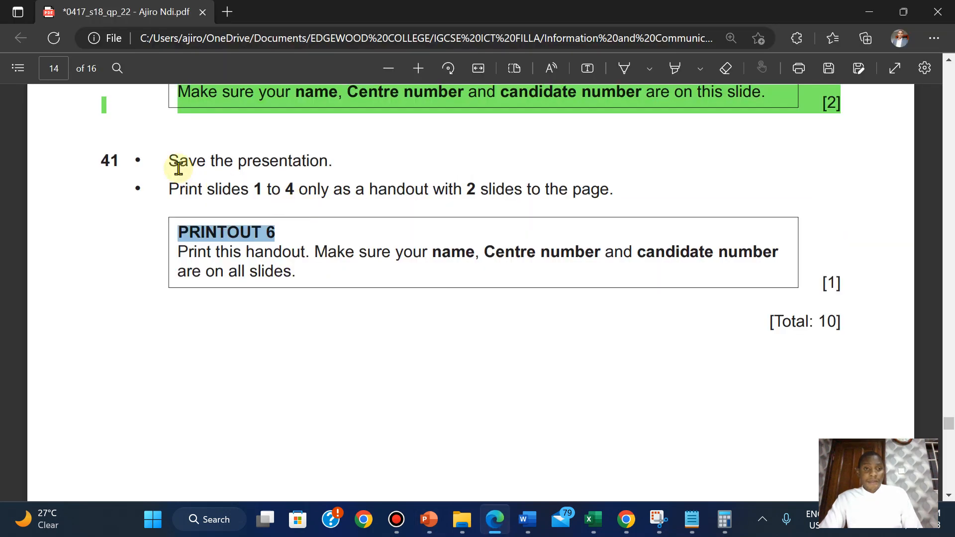
left_click_drag(166, 160, 837, 284)
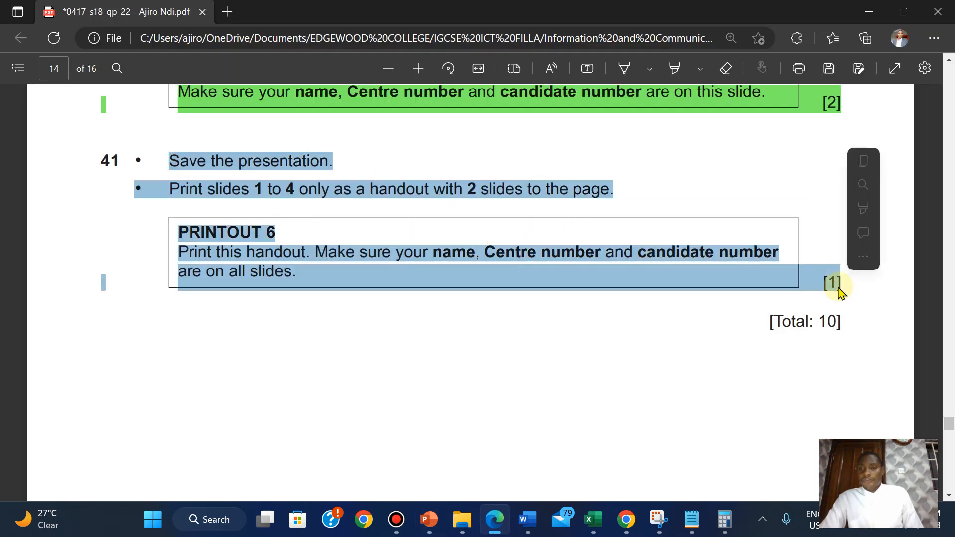
mouse_move(858, 208)
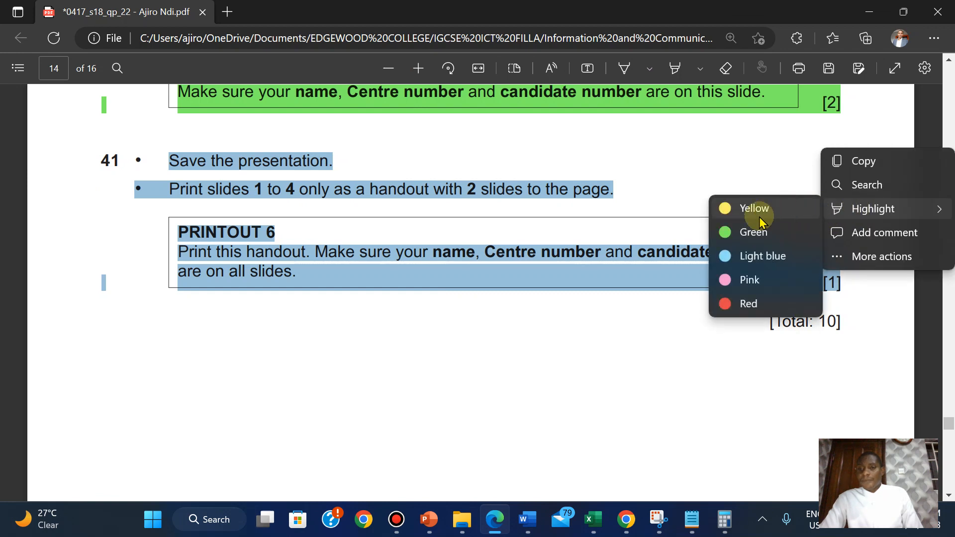
left_click(755, 229)
scroll(756, 229, "down", 3)
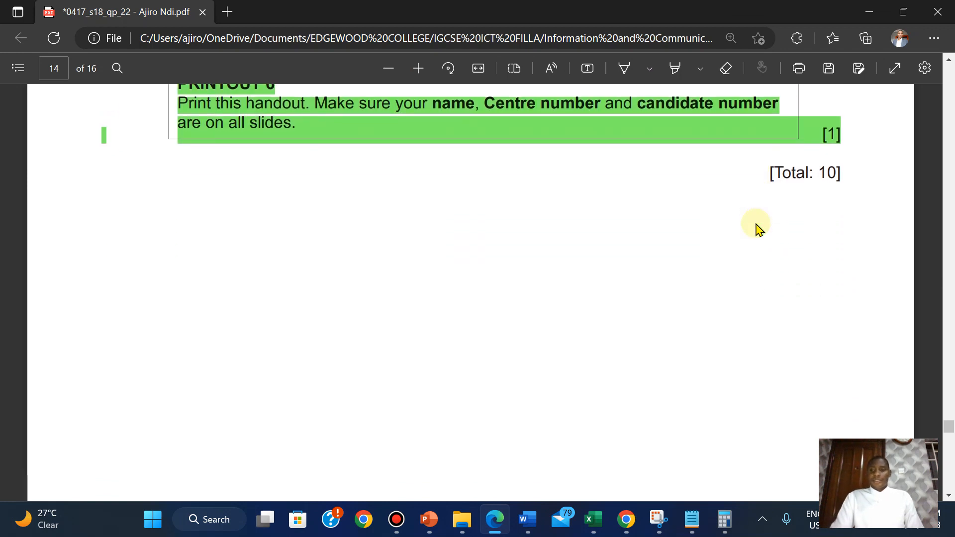
scroll(756, 228, "down", 5)
scroll(755, 229, "up", 10)
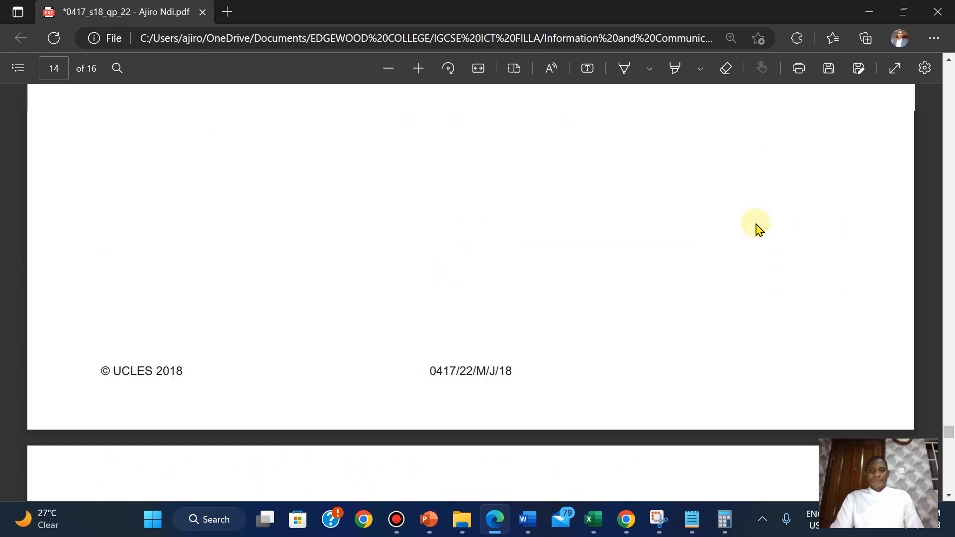
scroll(756, 229, "down", 5)
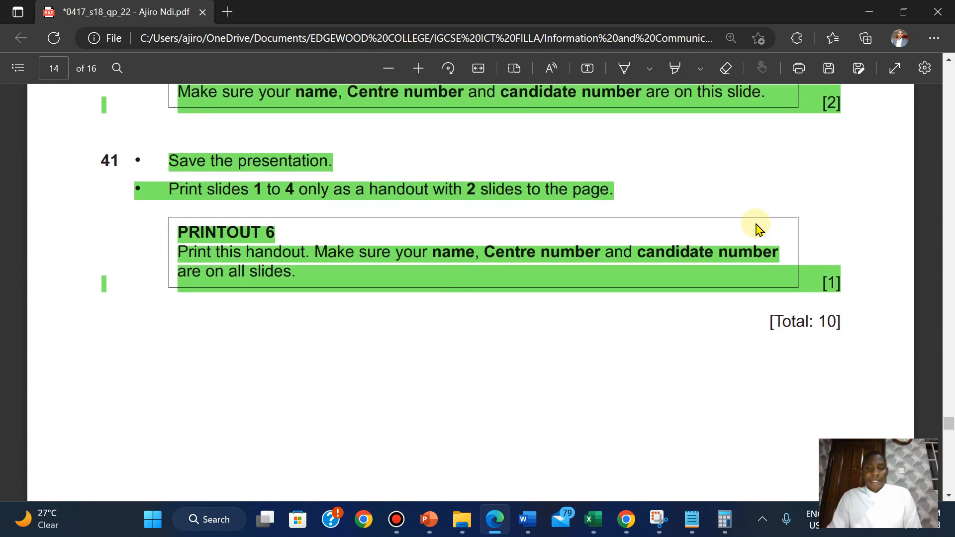
scroll(757, 230, "down", 1)
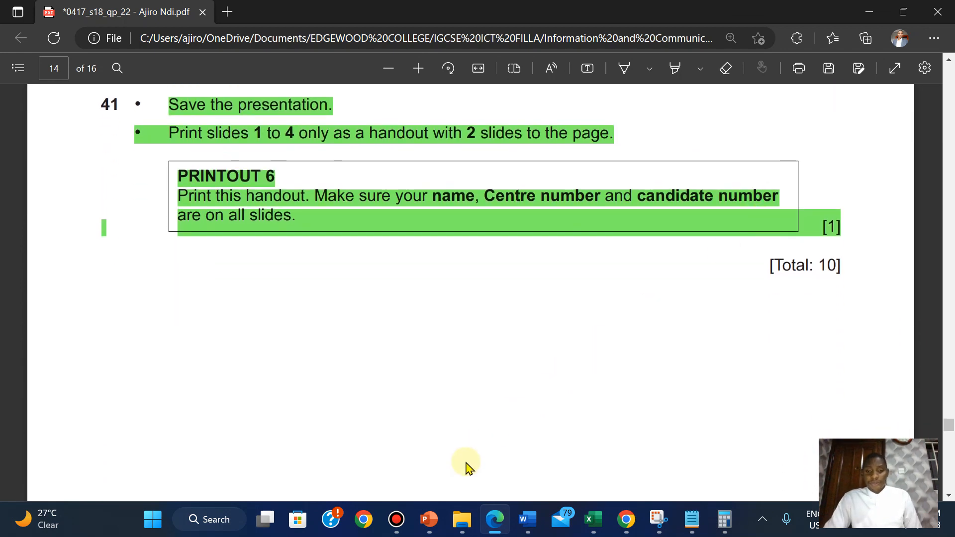
Open PRINTOUT 5 from the 06_0417_22 source files folder and examine which slides and speaker notes its pages contain.
left_click(459, 520)
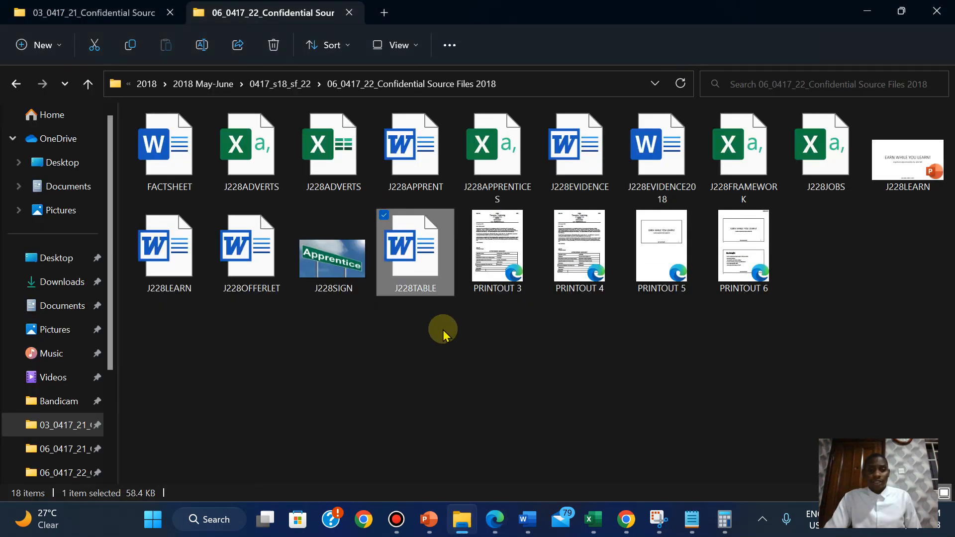
left_click(664, 269)
key("alt+Tab")
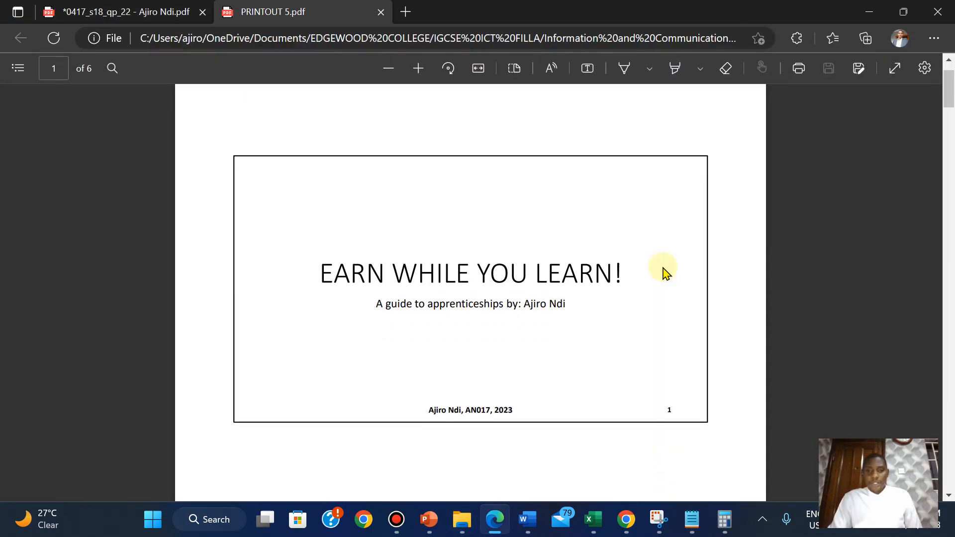
scroll(663, 269, "down", 5)
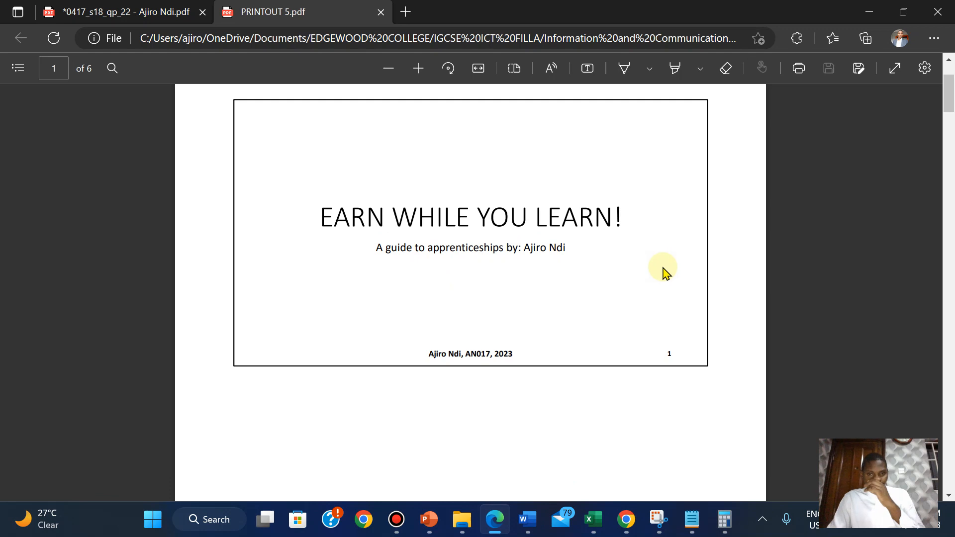
scroll(664, 268, "down", 10)
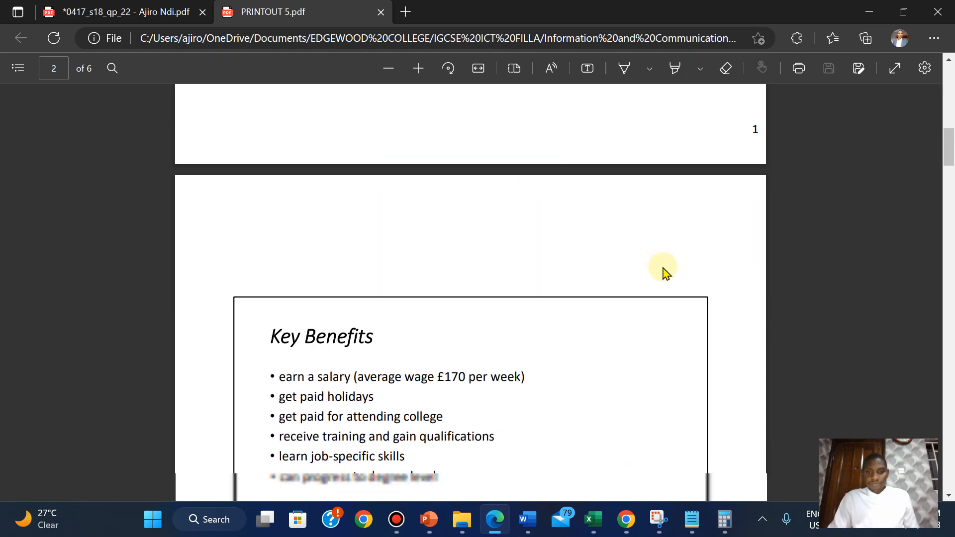
scroll(664, 268, "up", 12)
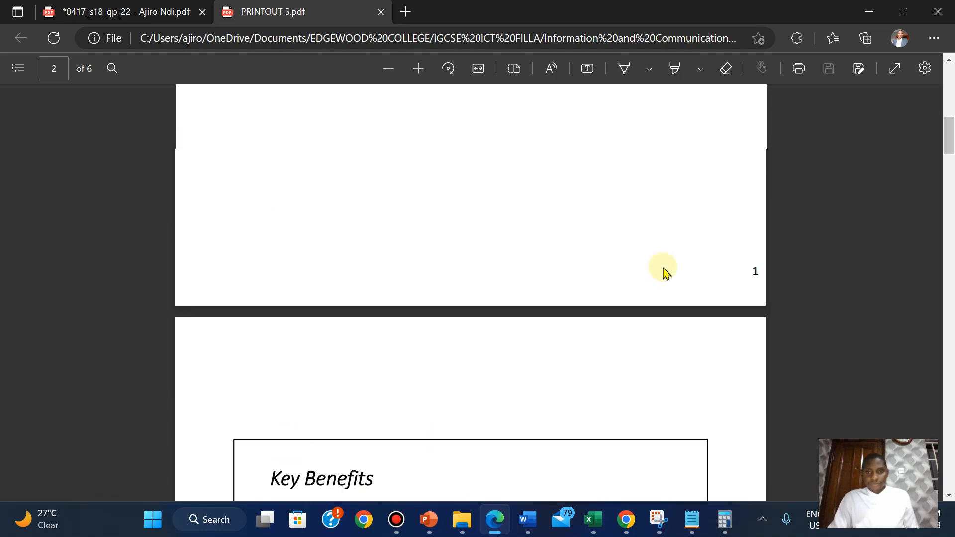
scroll(664, 271, "down", 6)
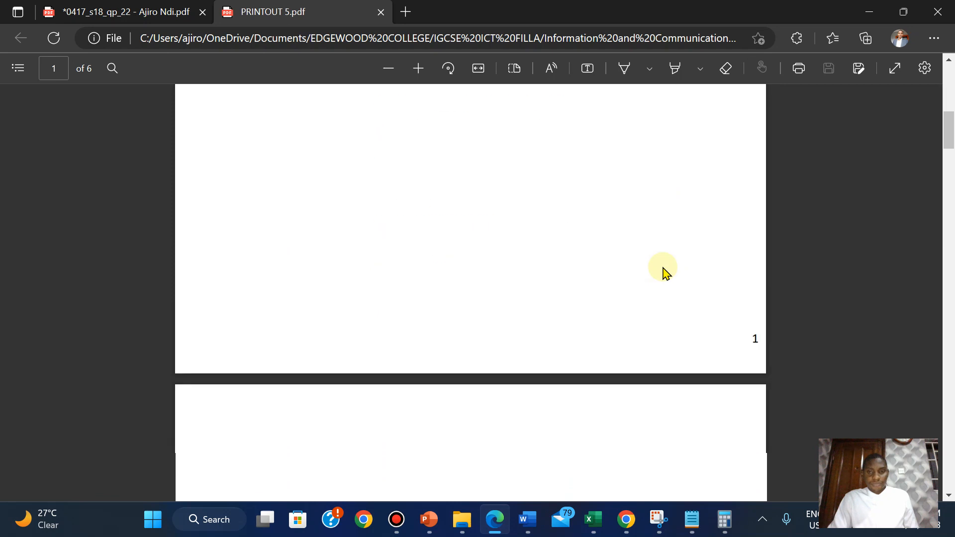
scroll(664, 271, "down", 8)
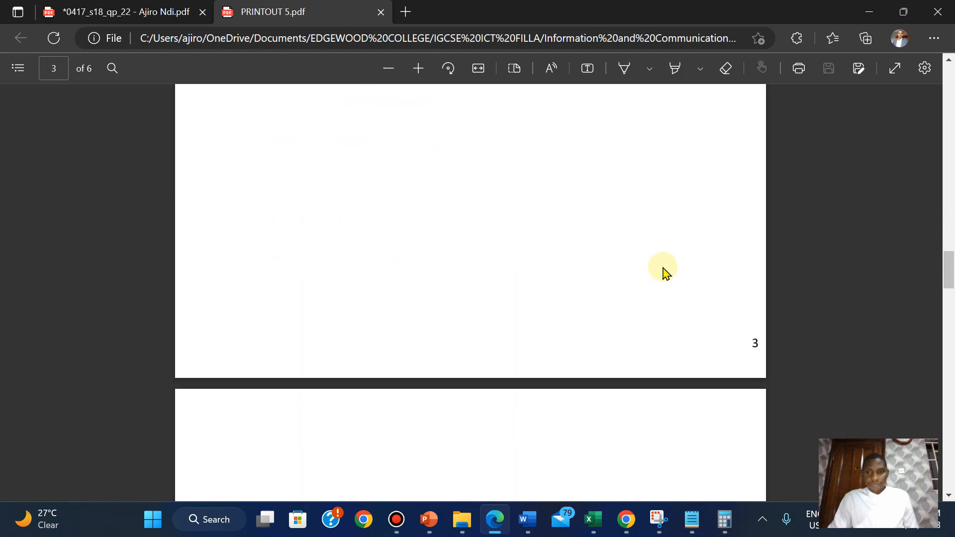
scroll(664, 271, "down", 8)
scroll(664, 271, "up", 5)
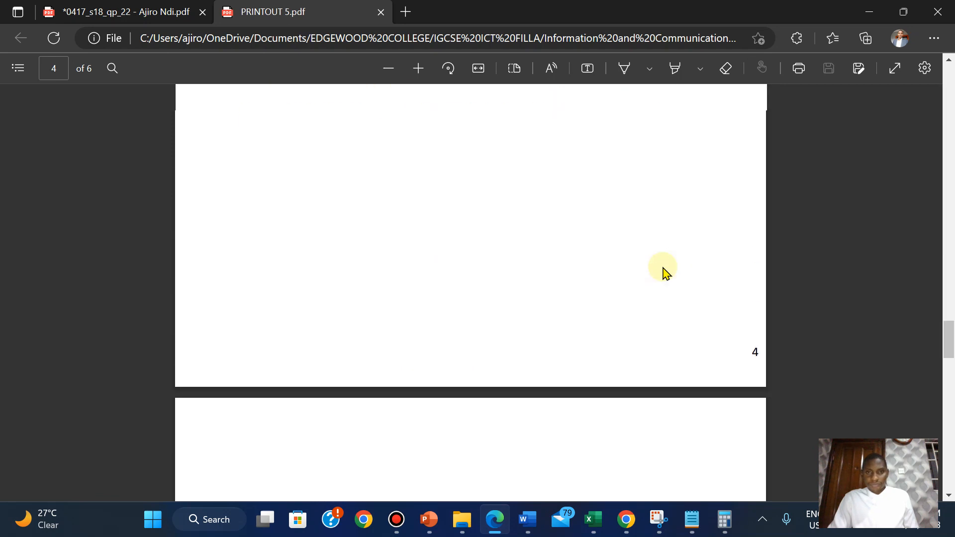
scroll(664, 271, "up", 2)
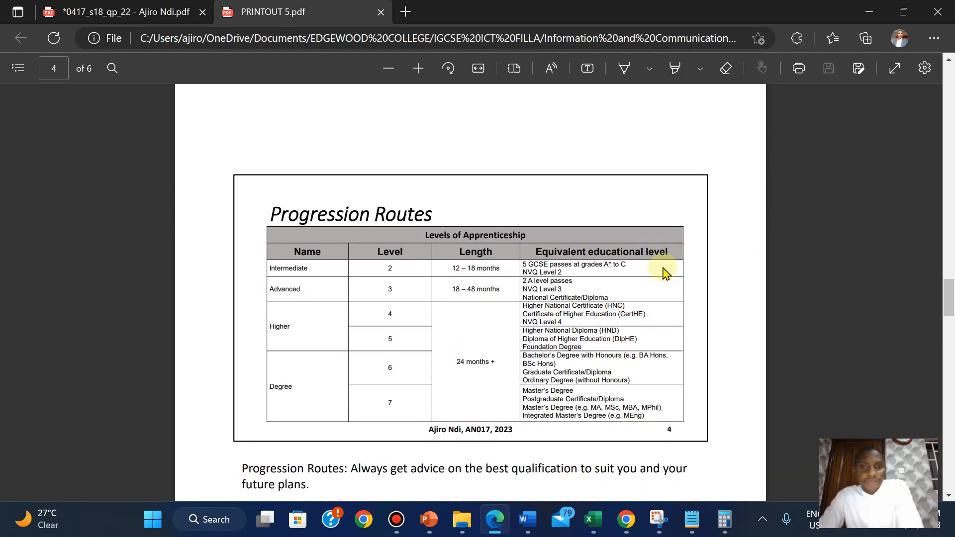
left_click(861, 6)
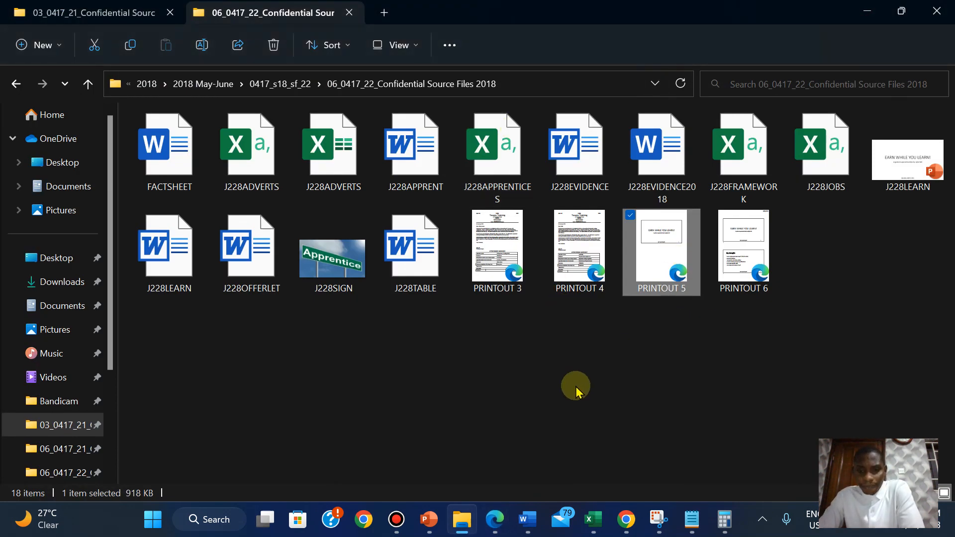
Return to the exam paper and reread question 40's instructions for printing the Progression Routes slide.
left_click(496, 516)
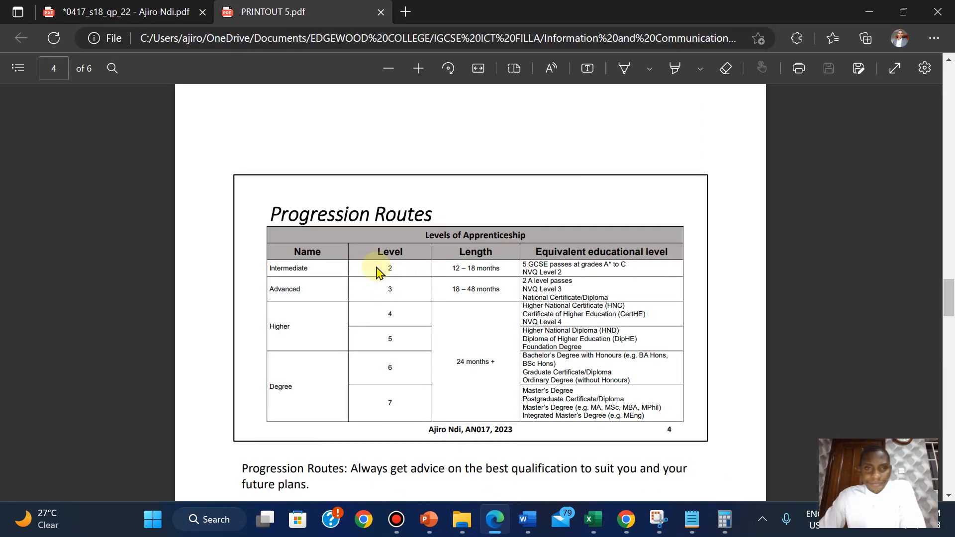
left_click(130, 6)
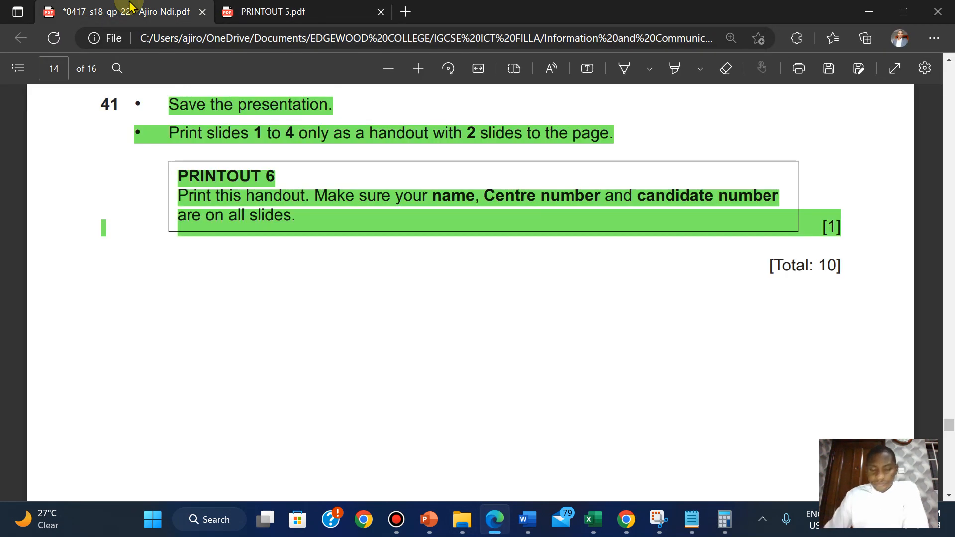
key("Up")
key("Up")
key("Up")
key("Up")
key("Up")
key("Up")
key("Up")
key("Up")
key("Up")
key("Up")
key("Up")
key("Up")
key("Down")
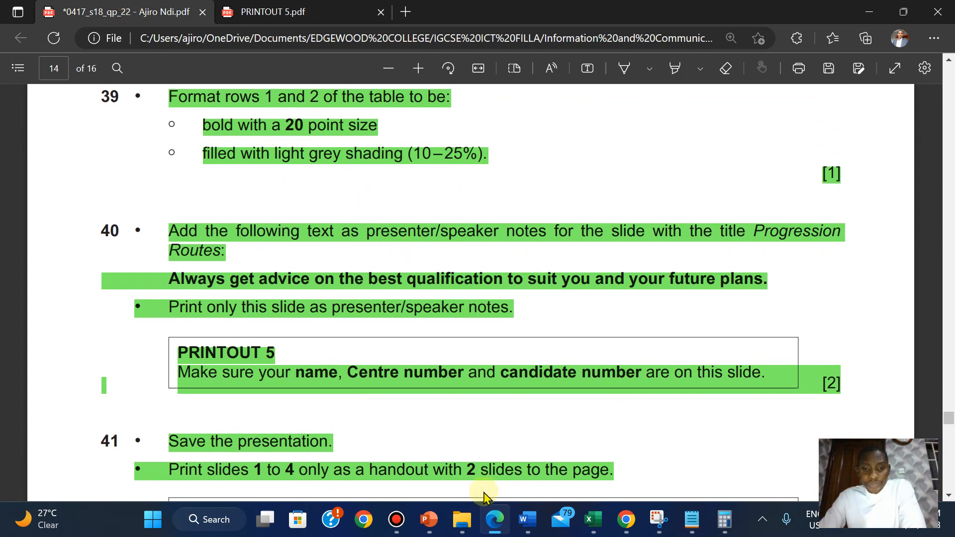
Switch to J228LEARN in PowerPoint, clear the 1-4 print range and set the print layout to Full Page Slides.
mouse_move(428, 519)
left_click(504, 441)
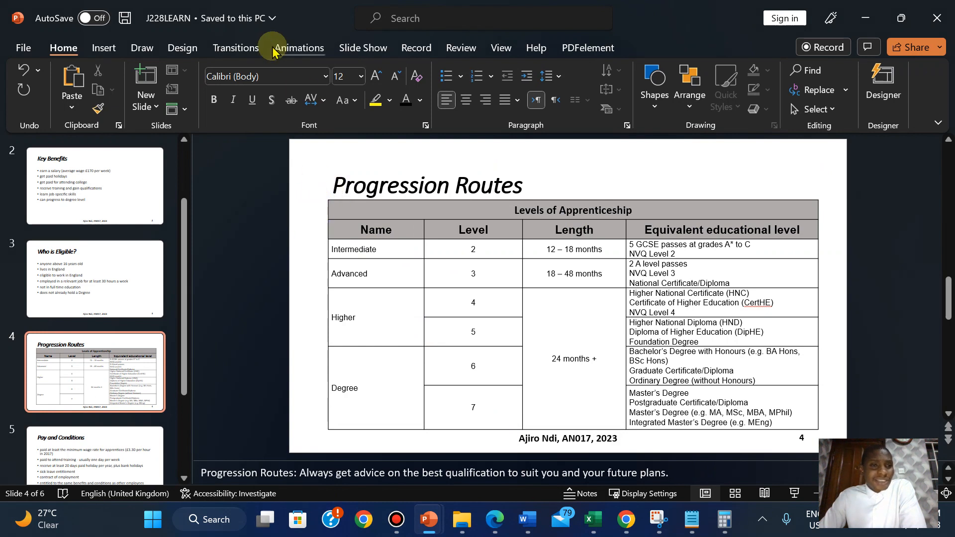
left_click(24, 48)
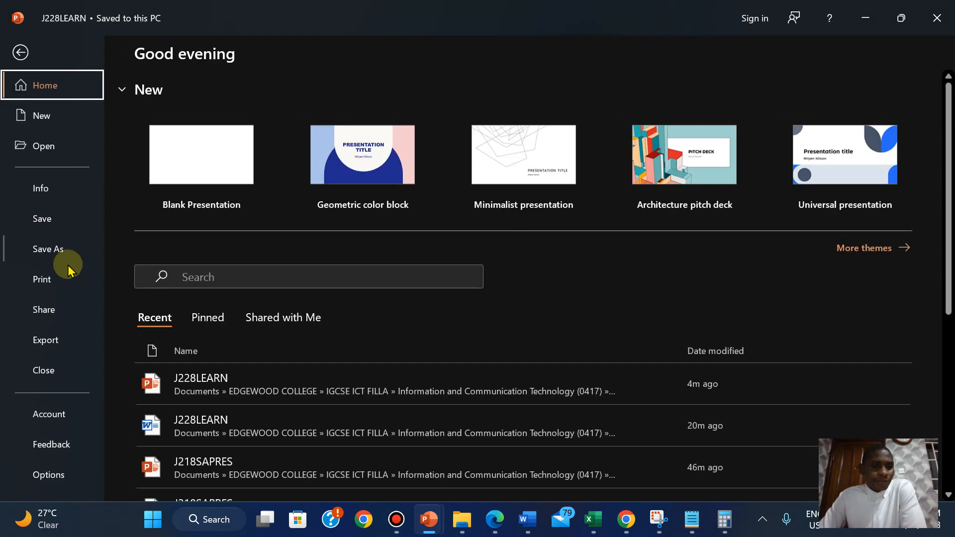
left_click(42, 279)
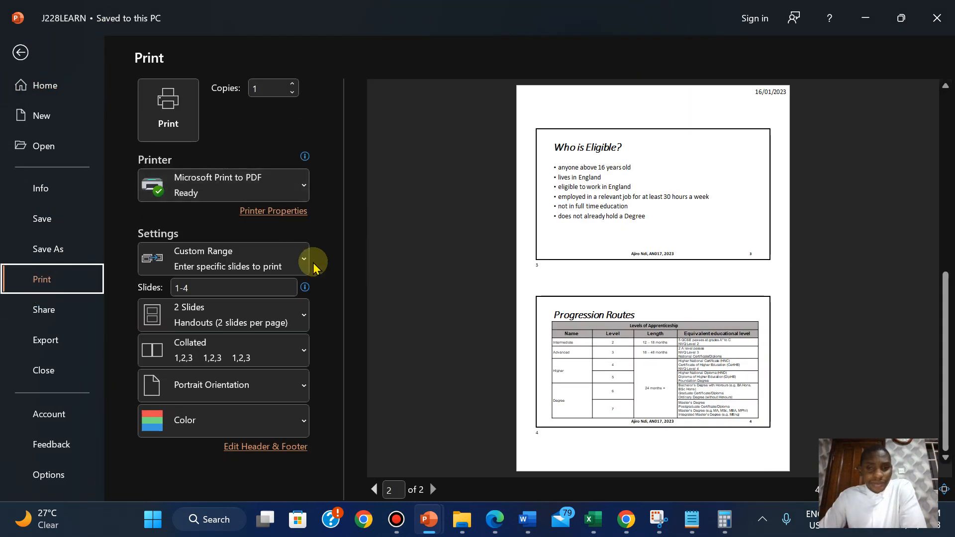
left_click(267, 279)
key("BackSpace")
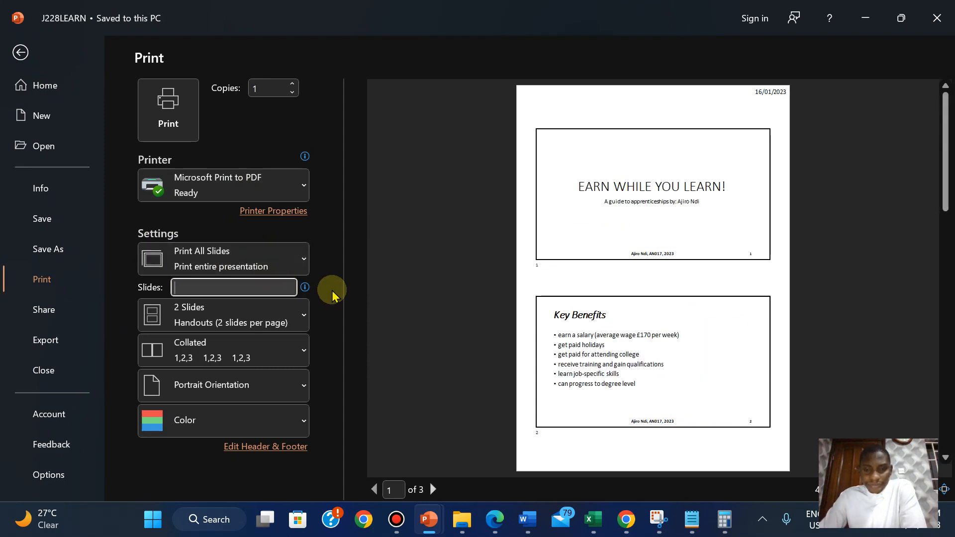
left_click(253, 269)
left_click(253, 273)
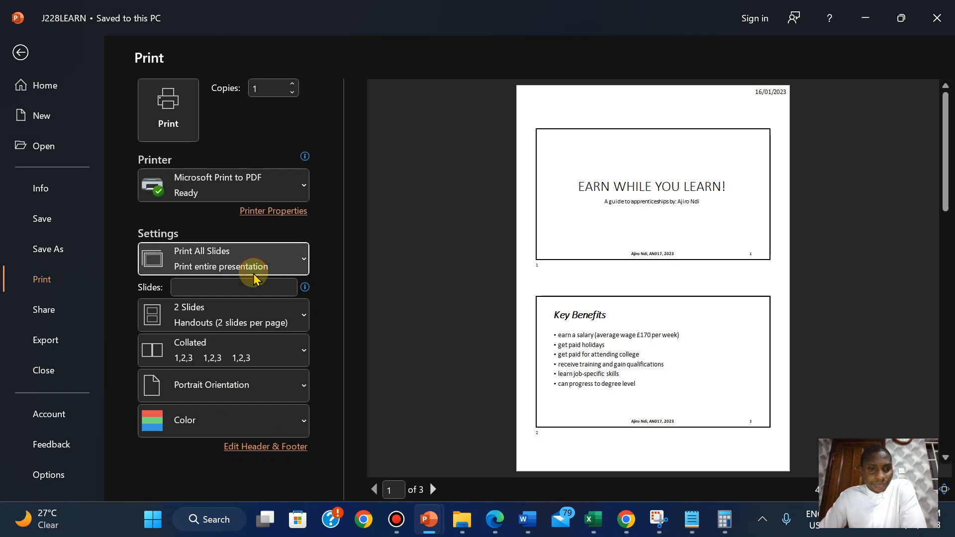
left_click(251, 313)
left_click(195, 48)
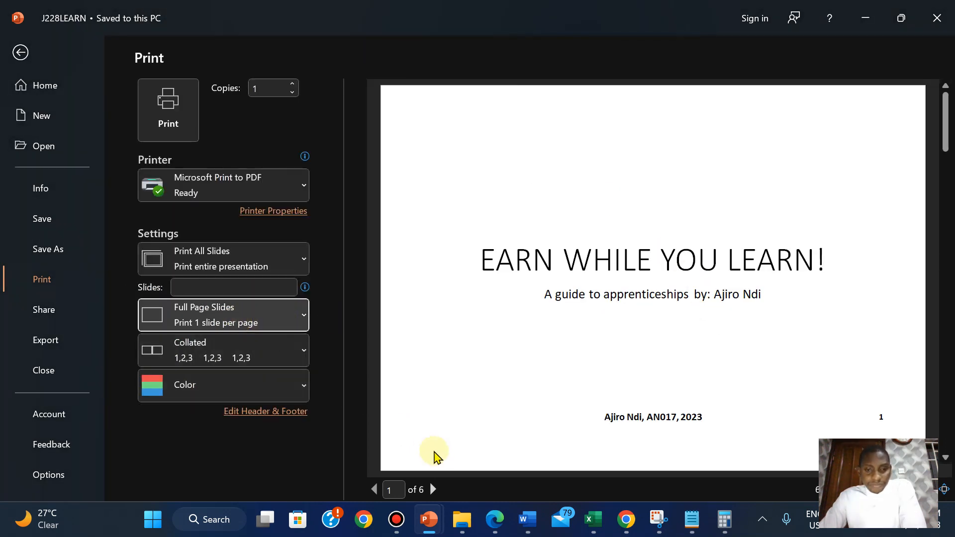
Advance the print preview to the Progression Routes slide.
left_click(433, 490)
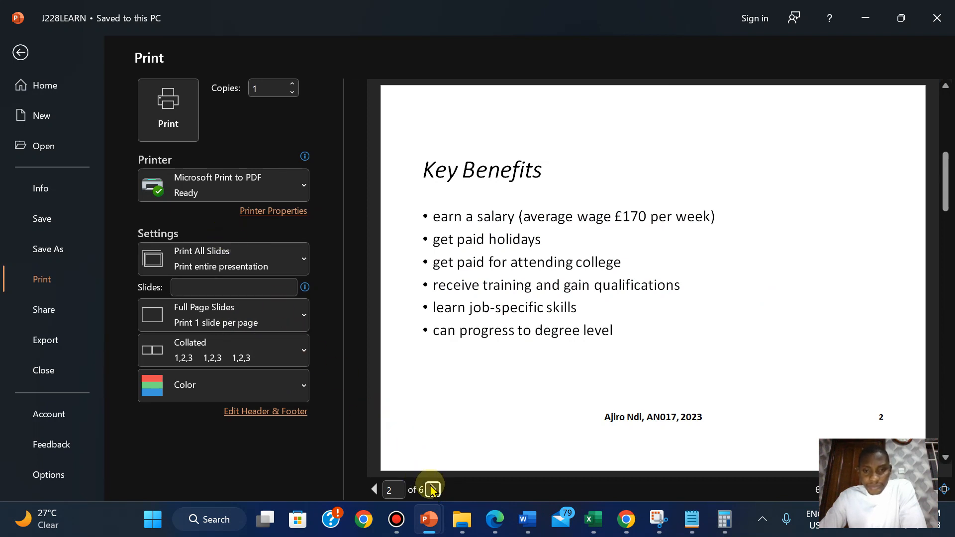
left_click(432, 489)
left_click(432, 489)
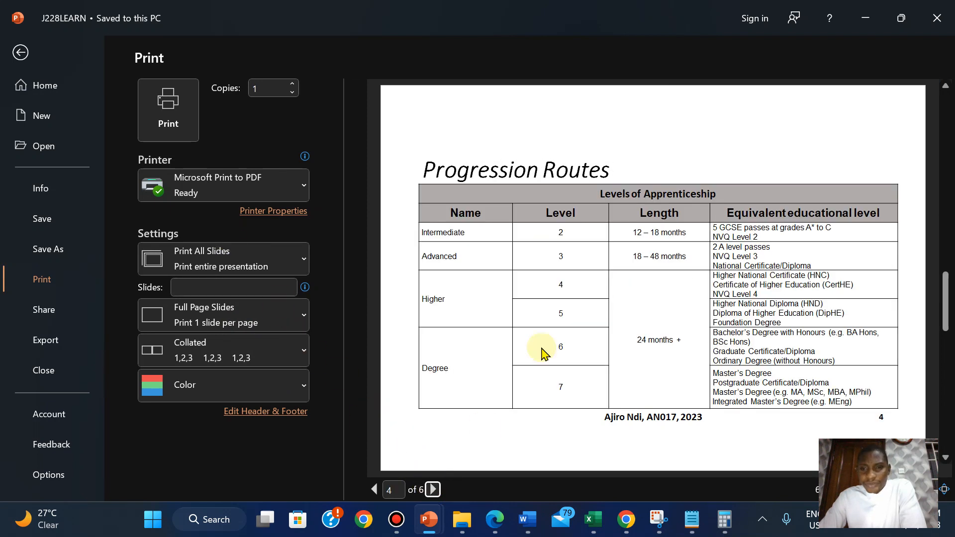